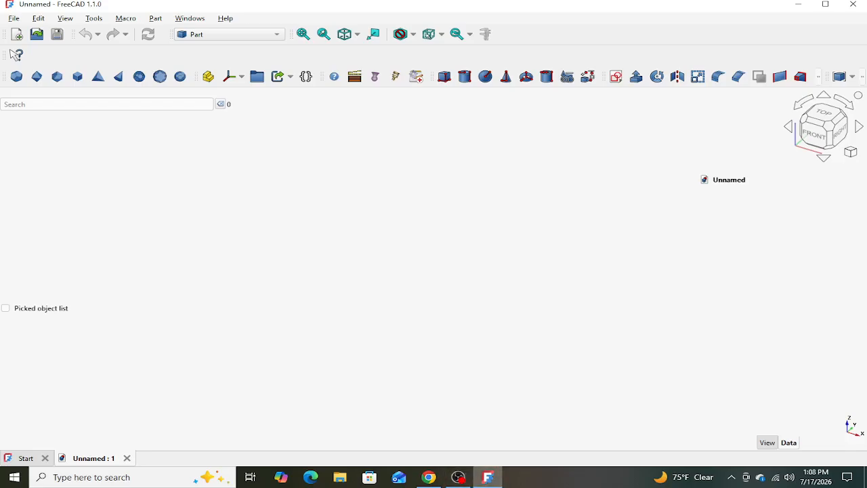
- Create a sketch on the YZ plane and draw a horizontal line about 22 mm long from the origin along the horizontal axis
click(616, 76)
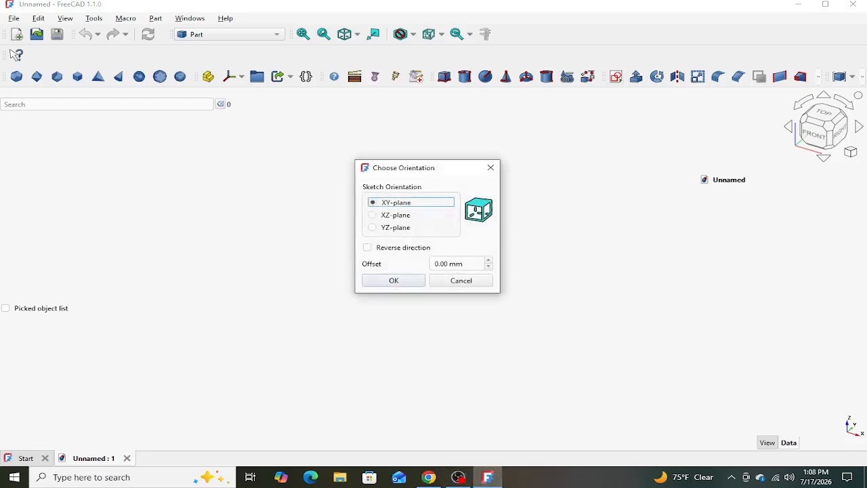
click(392, 228)
click(394, 280)
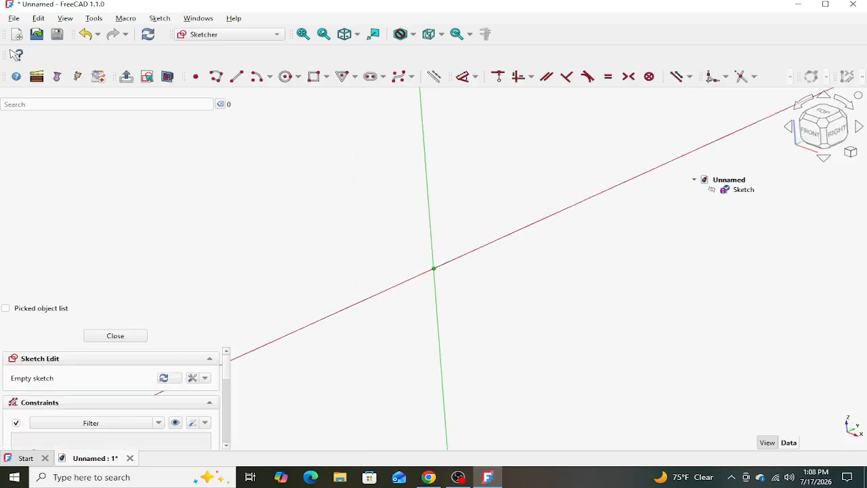
middle_drag(433, 268, 407, 317)
click(236, 76)
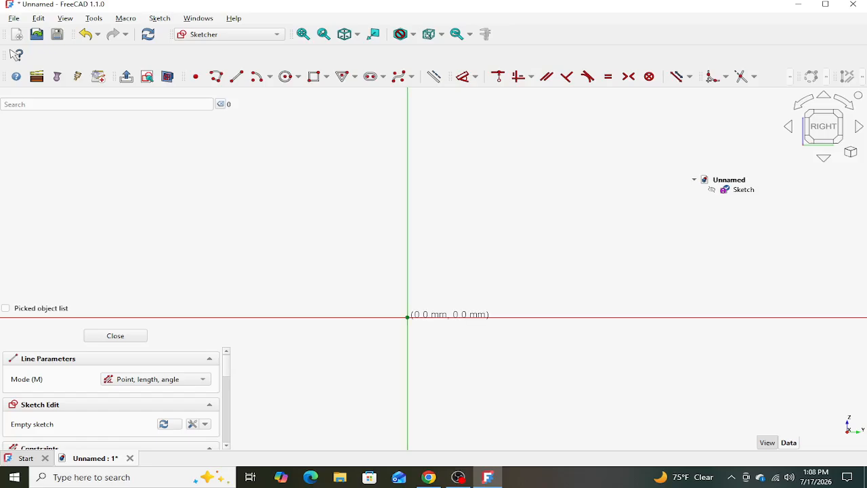
click(407, 317)
click(494, 317)
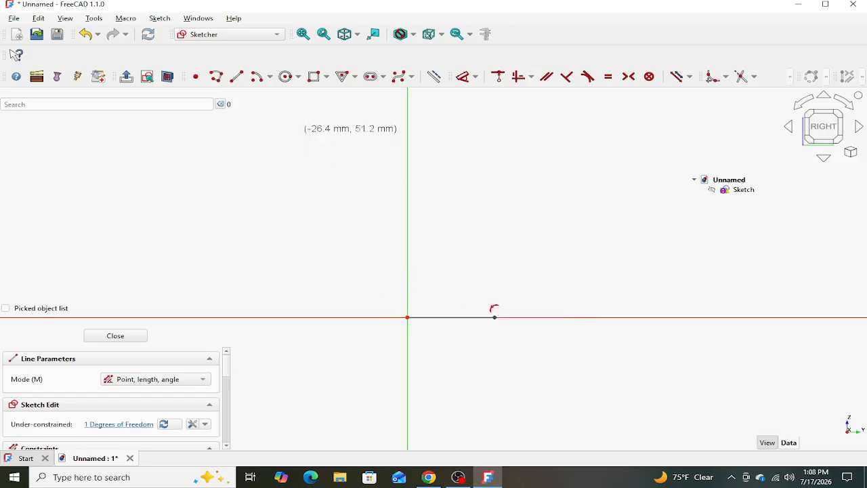
- Draw a three-point arc from the line's free end to a point about 15 mm above it, bulging away from the origin
key(g)
key(a)
key(m)
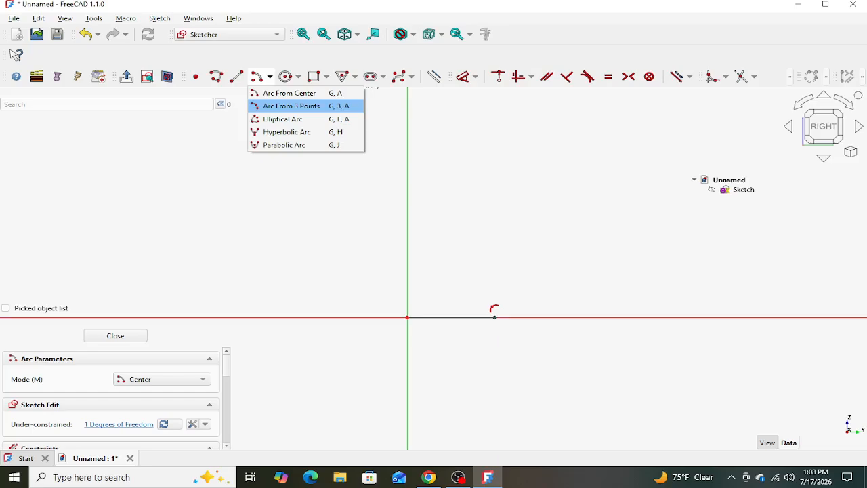
click(494, 317)
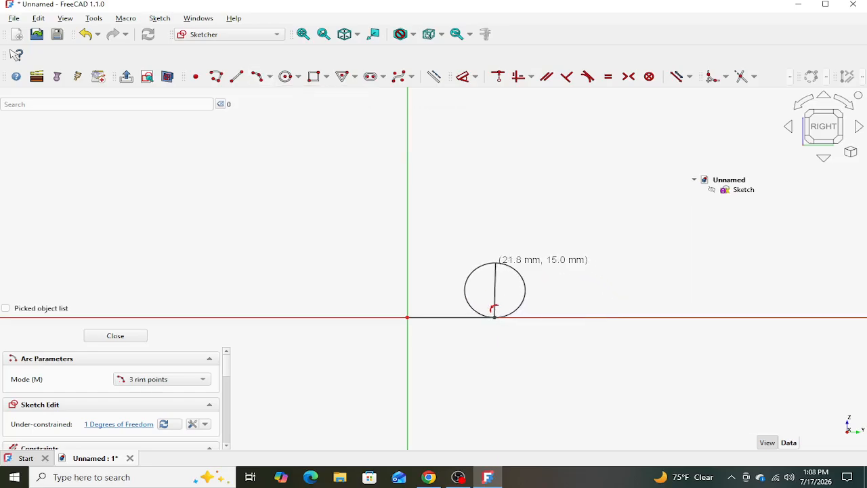
click(495, 264)
click(516, 291)
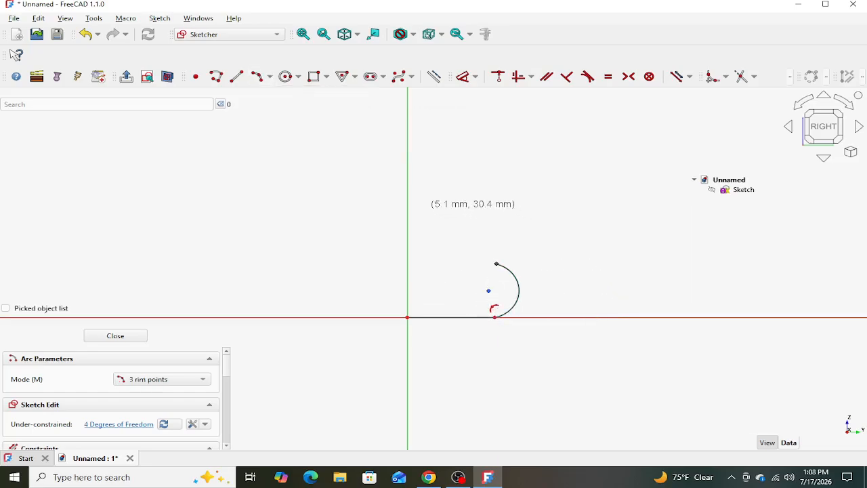
key(Escape)
- Close the profile with a horizontal line from the arc's upper end to the vertical axis and a vertical line down to the origin
key(g)
key(l)
click(496, 263)
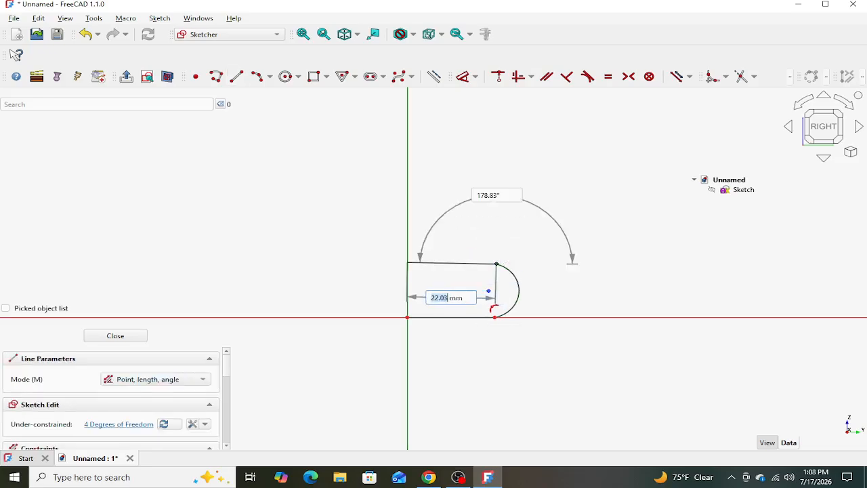
click(407, 264)
click(407, 263)
click(407, 317)
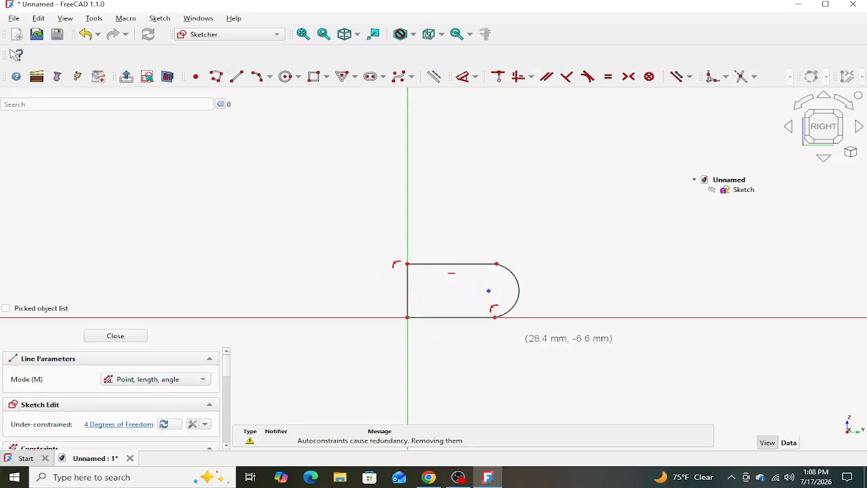
key(Escape)
- Pull the arc's upper end down and outward into a quarter-round shape, and constrain the arc's radius to 3 mm
scroll(544, 271, up, 2)
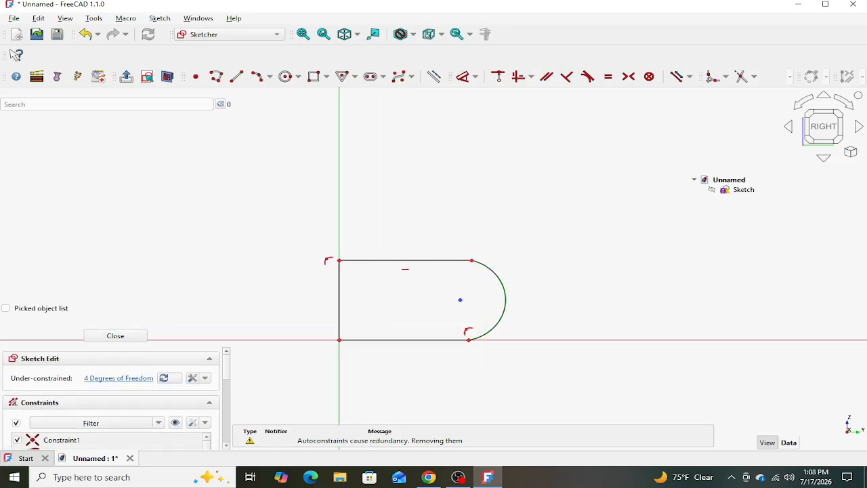
drag(472, 260, 522, 290)
click(508, 324)
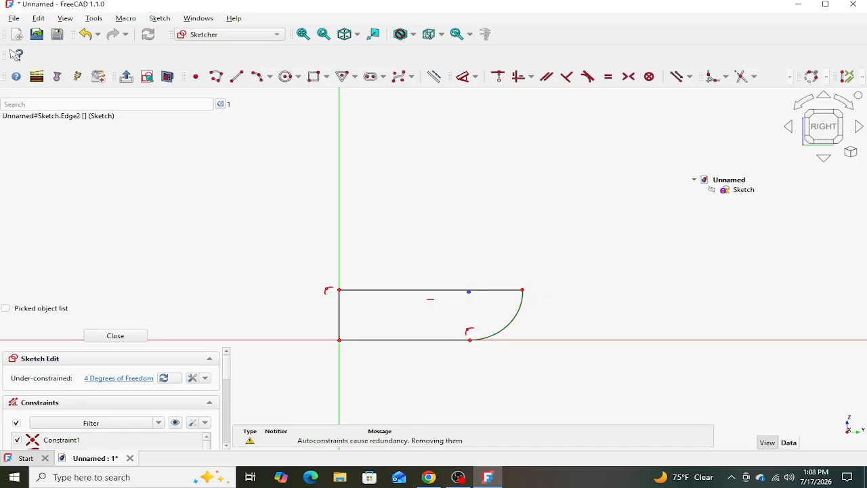
key(d)
click(556, 384)
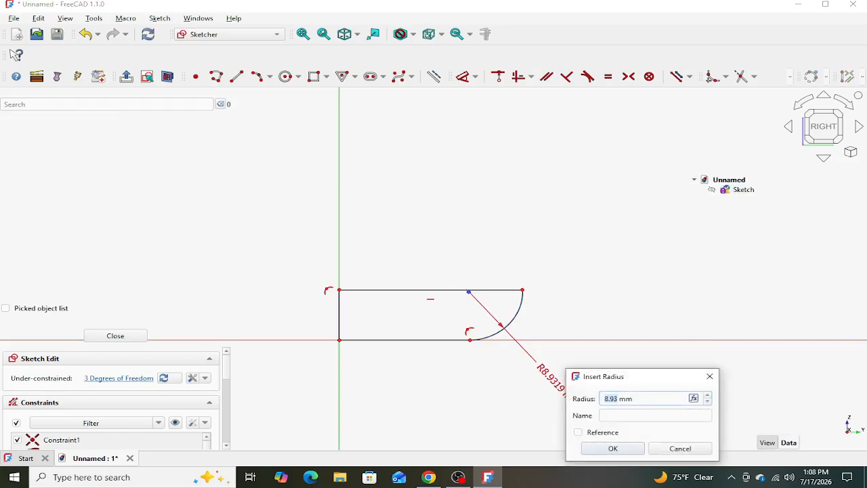
key(Return)
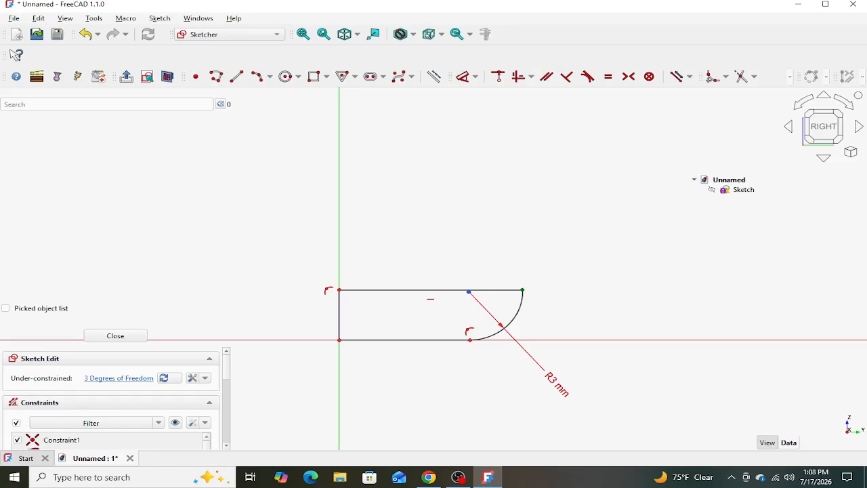
- Set the horizontal distance between the vertical axis and the arc's upper end to 7.5 mm
click(522, 290)
click(339, 253)
key(l)
key(h)
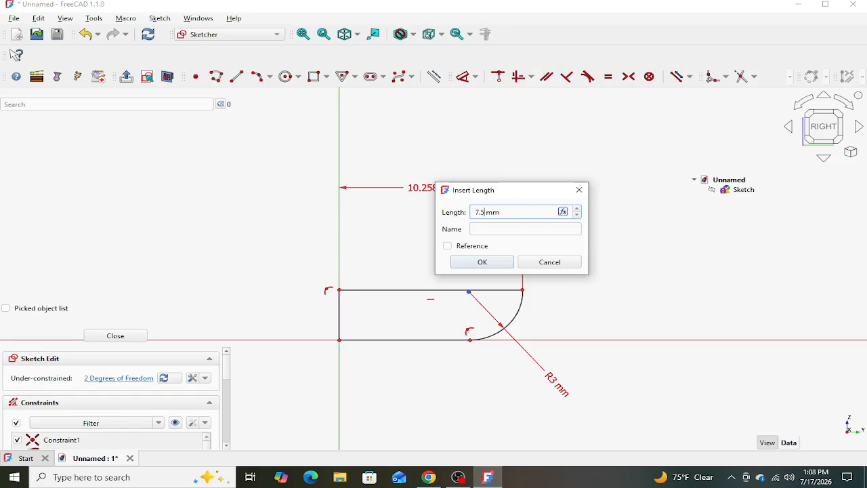
text(7.5)
key(Return)
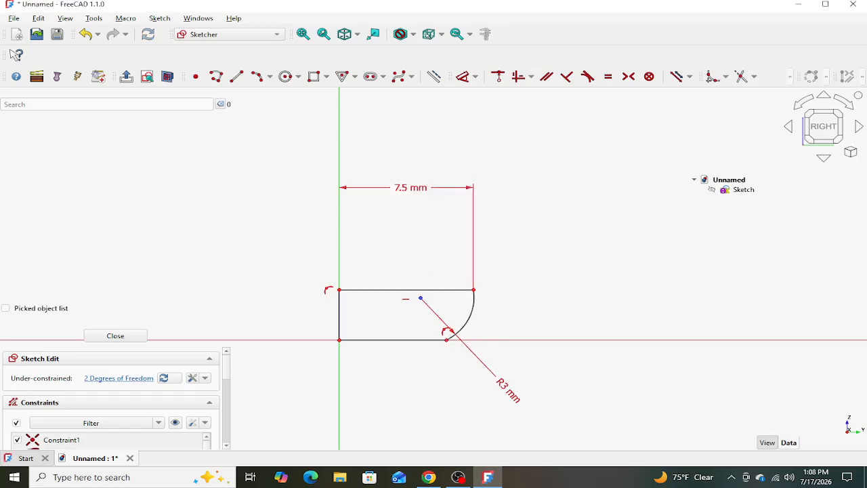
- Make the arc tangent to the profile's bottom line and acknowledge the constraint substitution
click(467, 315)
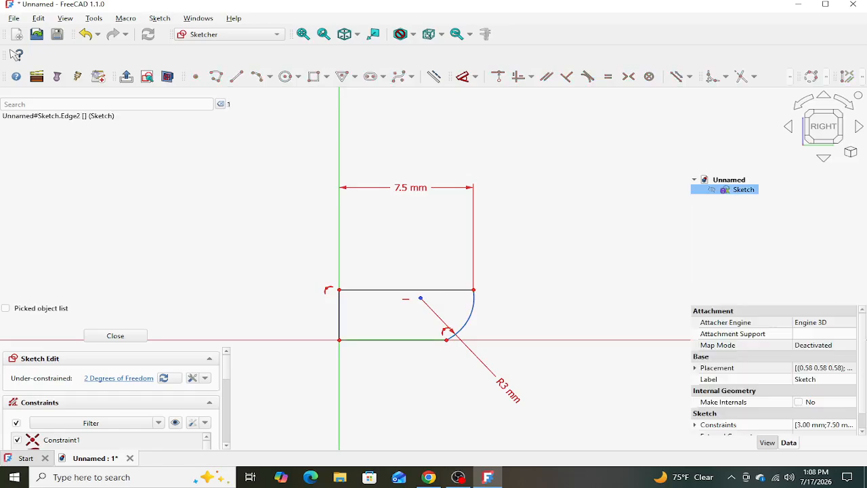
click(392, 339)
click(586, 76)
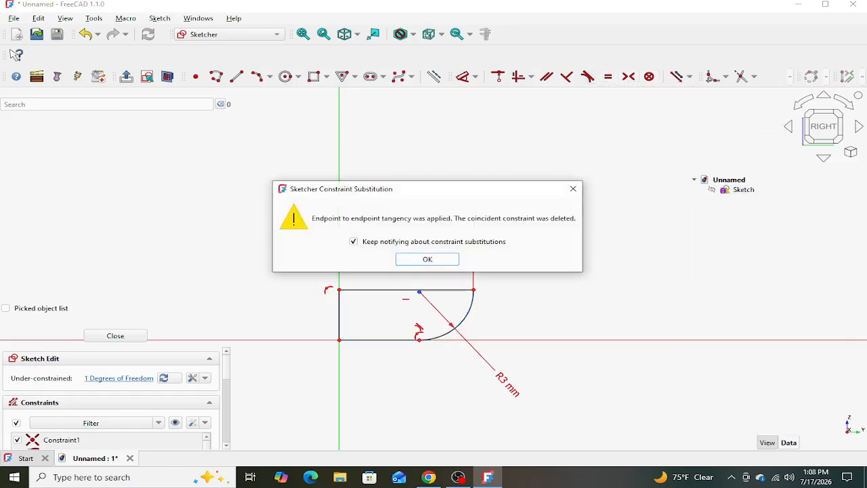
click(426, 258)
- Constrain the profile's upper line perpendicular to the arc and close the sketch
mouse_move(419, 291)
mouse_down()
mouse_move(412, 274)
mouse_move(420, 312)
mouse_move(419, 266)
mouse_move(420, 292)
mouse_up()
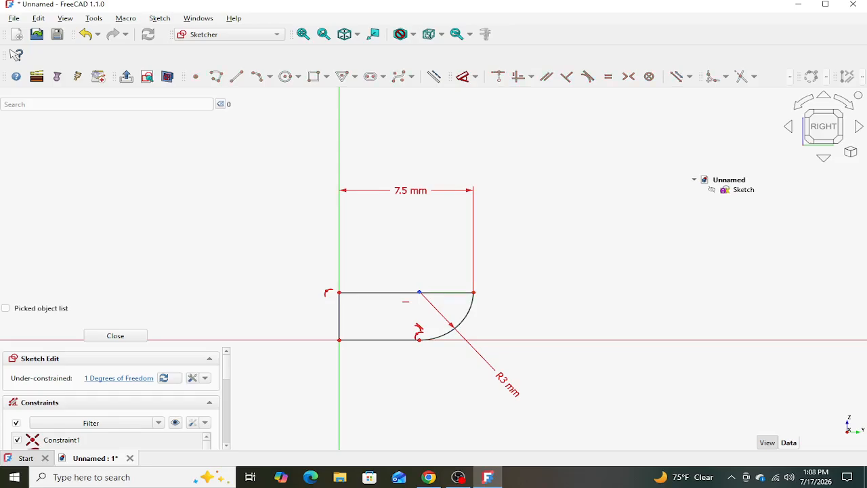
click(444, 292)
click(466, 317)
click(567, 77)
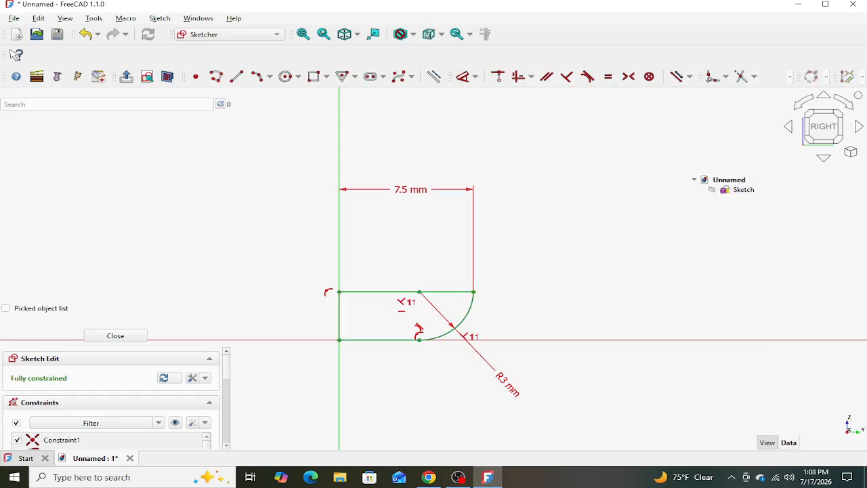
click(115, 336)
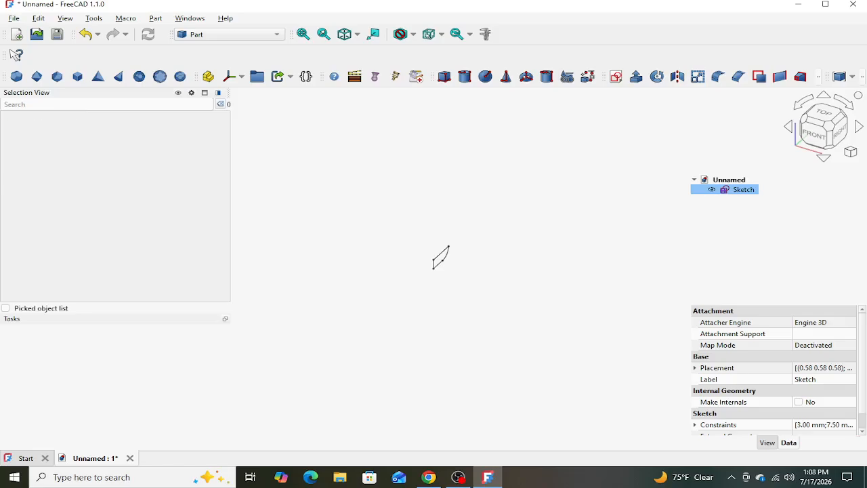
- Create a second sketch on the YZ plane and draw a 45 mm line at 90° upward from the horizontal axis, on the origin's negative side
click(615, 77)
click(395, 227)
click(393, 280)
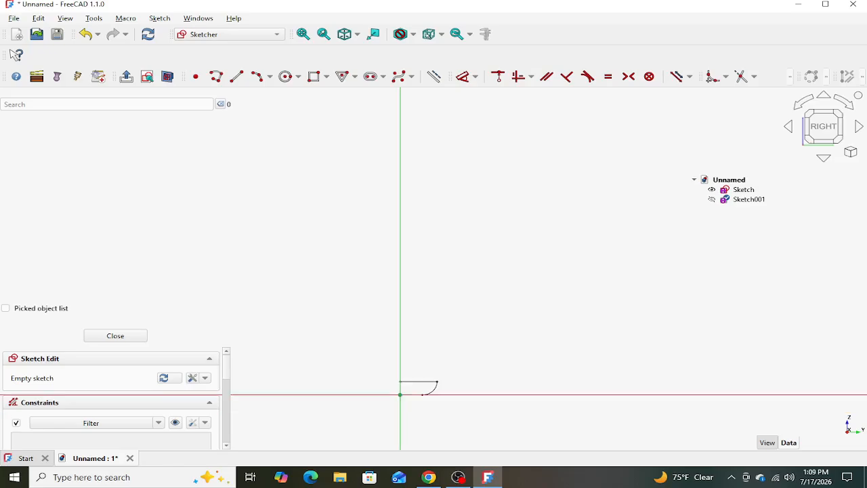
click(237, 76)
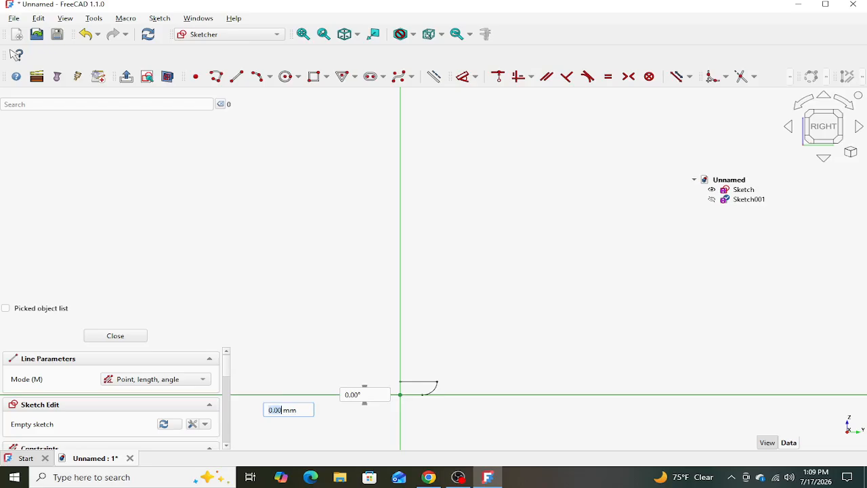
click(289, 393)
text(45)
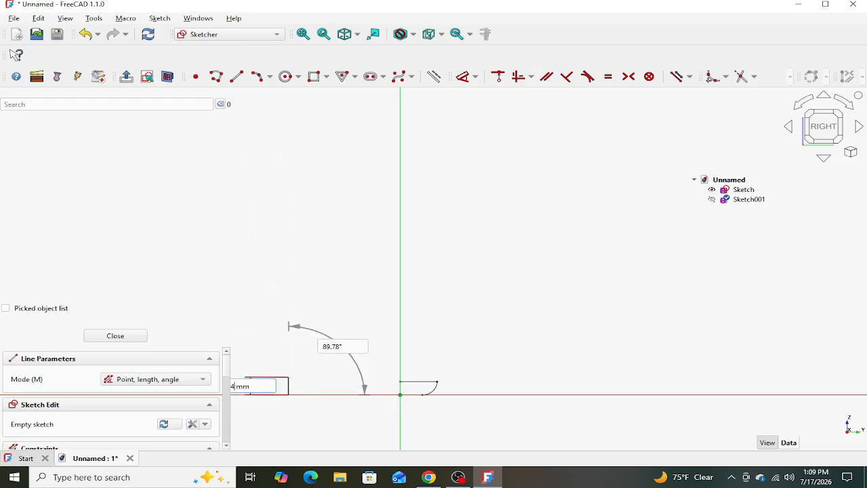
key(Tab)
text(90)
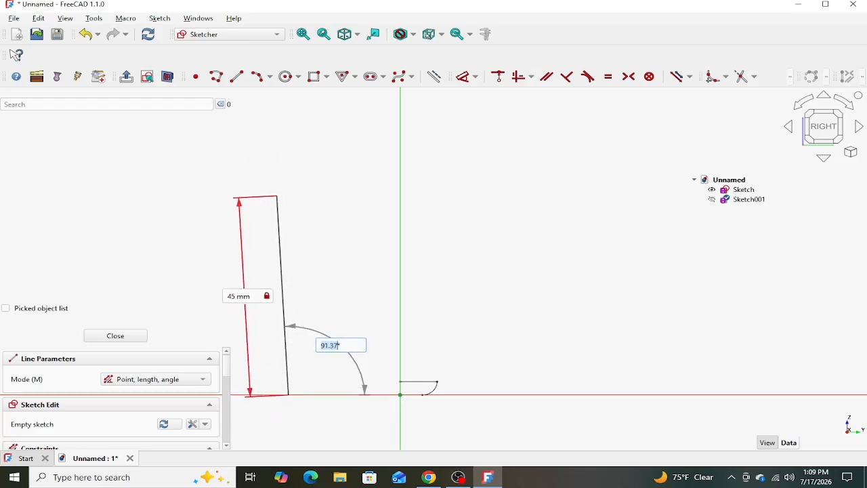
key(Return)
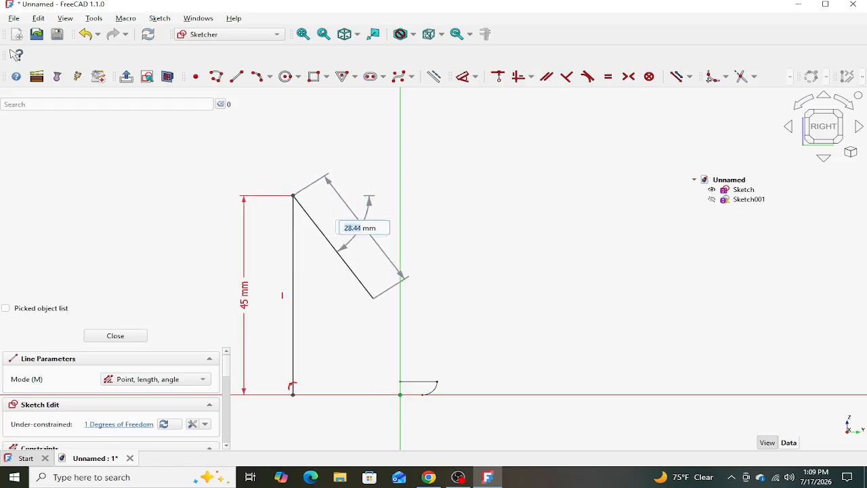
- Draw a 30 mm line sloping down from the vertical line's upper end toward the vertical axis
text(30)
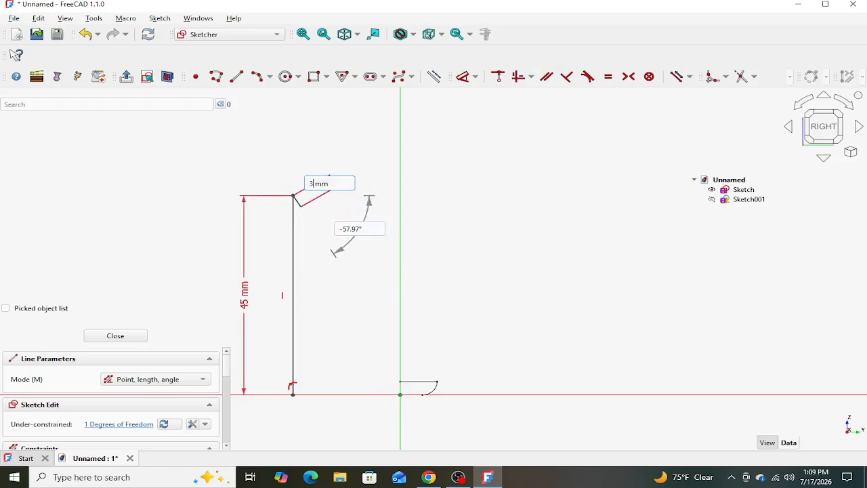
key(Tab)
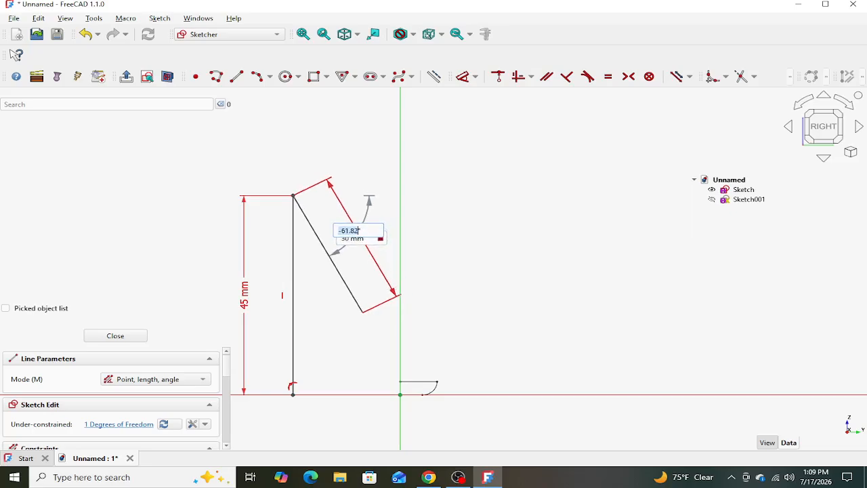
click(363, 312)
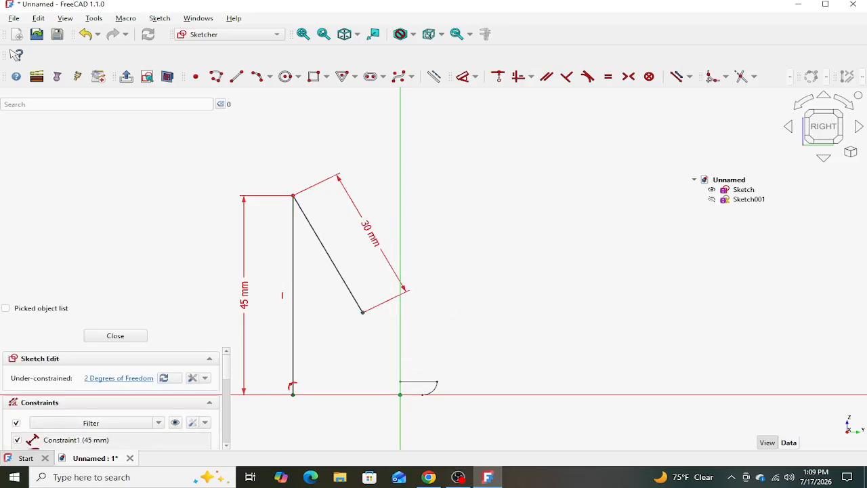
- Set the horizontal distance between the vertical line's lower end and the origin to 7.5 mm
click(293, 394)
click(399, 394)
key(d)
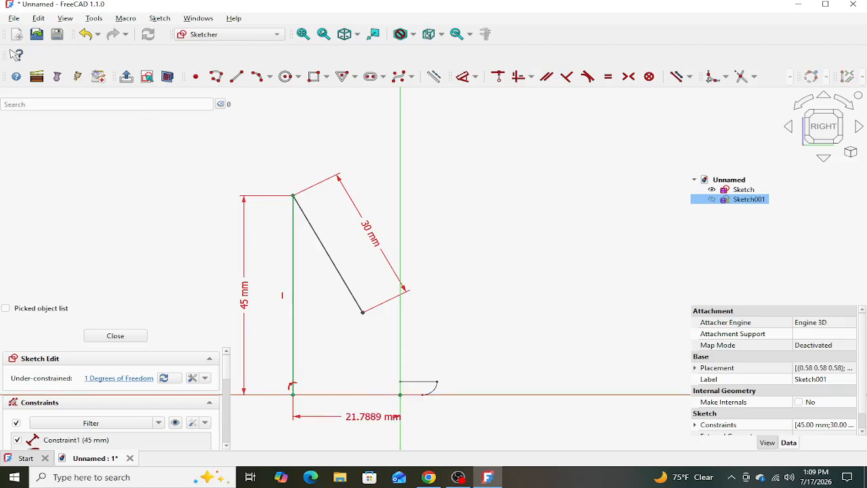
click(361, 437)
text(7.)
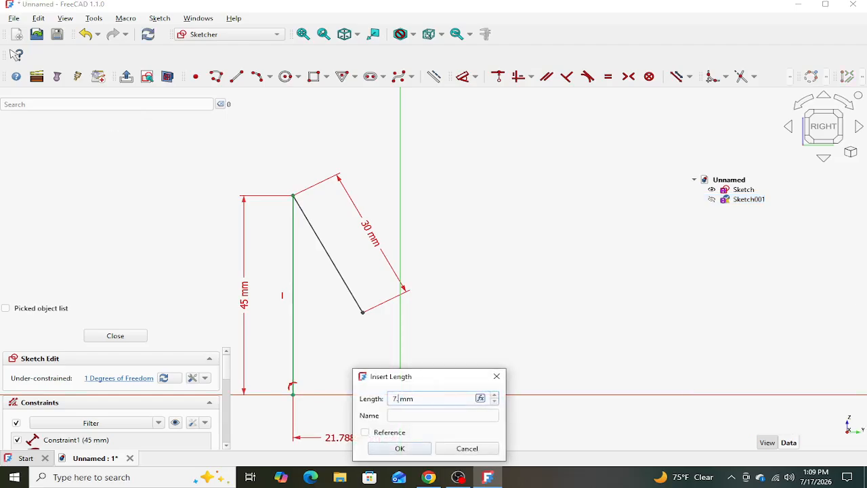
text(5)
key(Return)
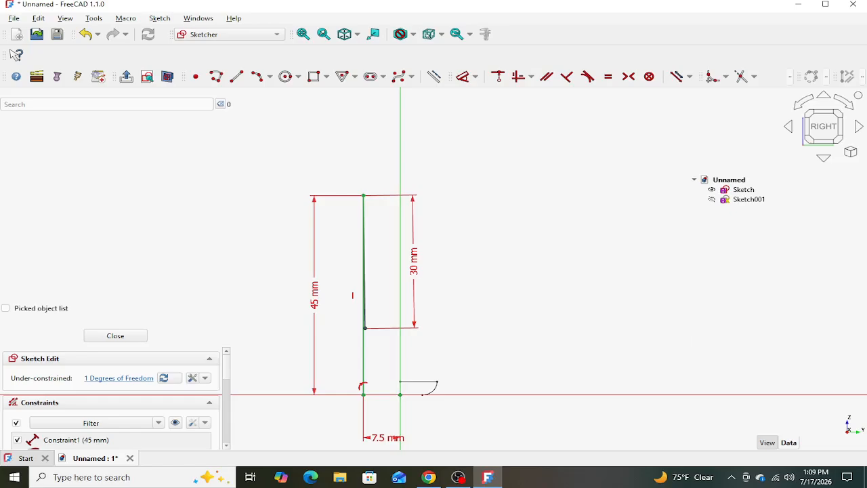
- Swing the 30 mm line's free end across the vertical axis and set its horizontal distance from the 45 mm line to 8 mm
drag(364, 328, 413, 319)
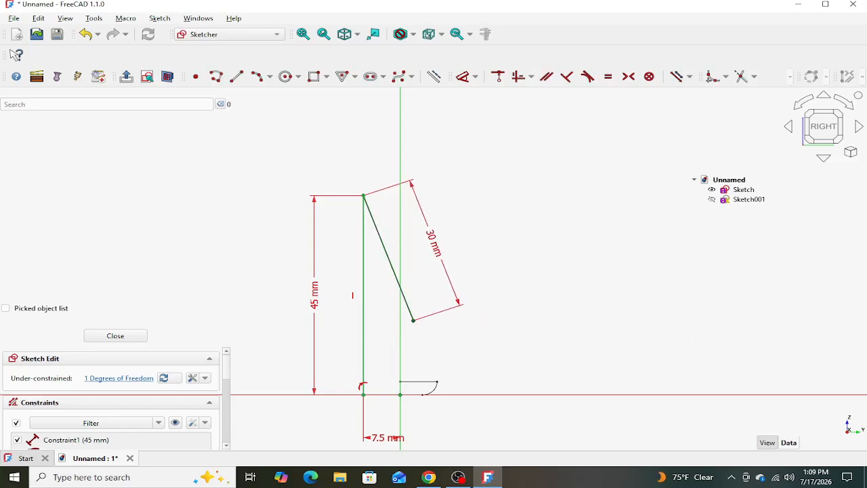
click(413, 320)
click(364, 320)
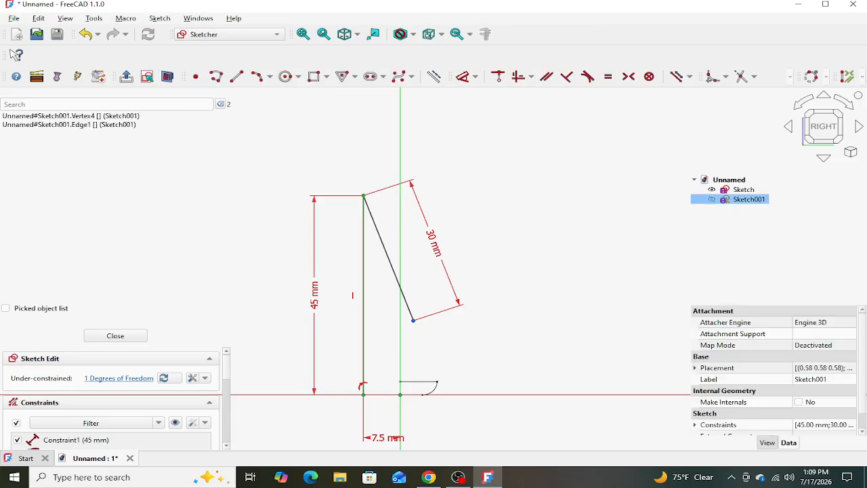
key(d)
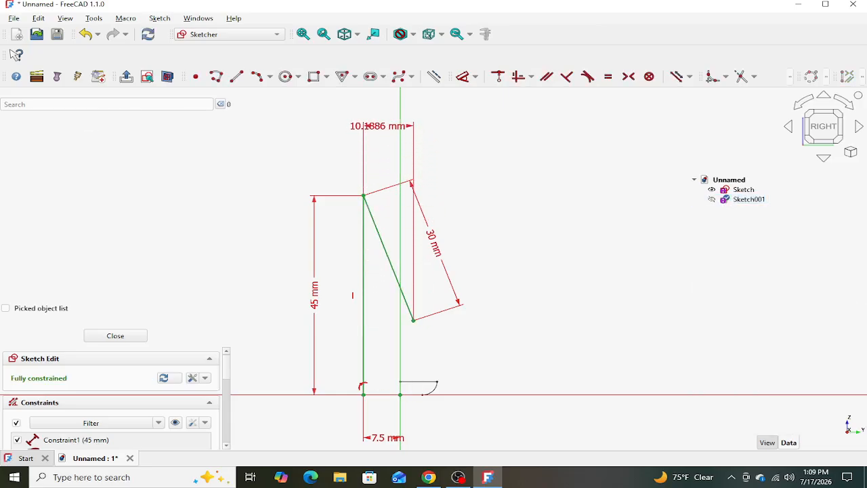
click(377, 126)
text(8)
key(Return)
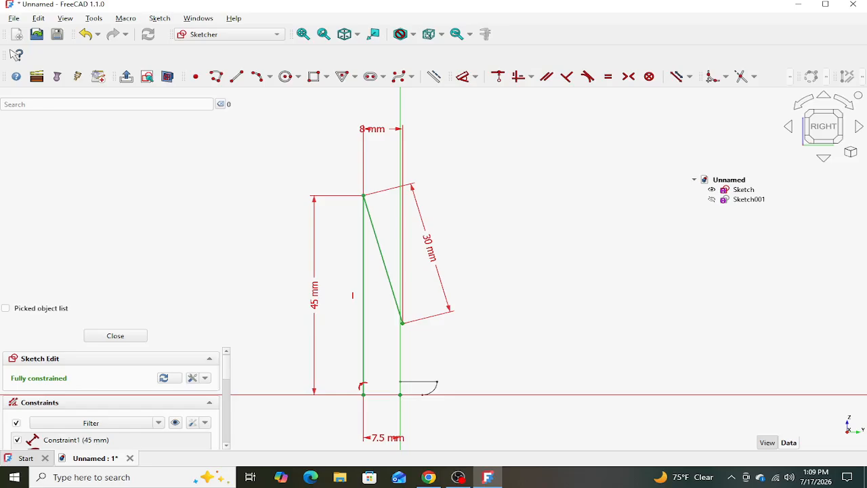
- Convert the 45 mm and 30 mm lines to construction geometry
click(383, 260)
click(364, 260)
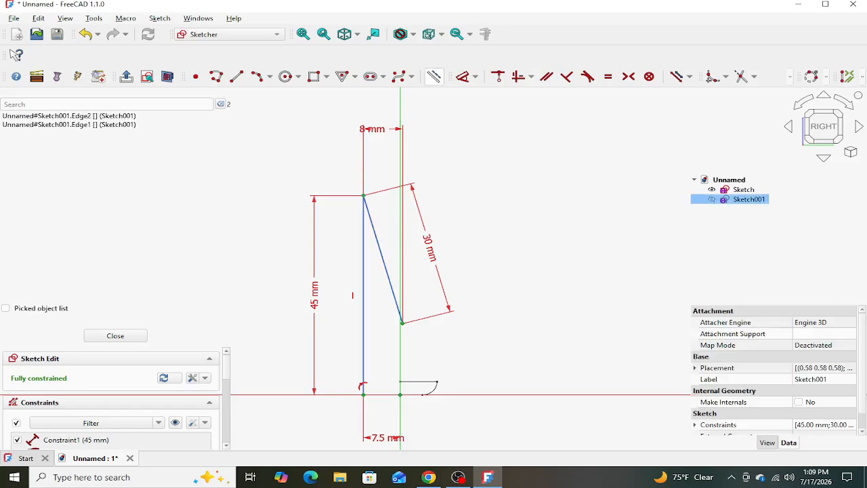
click(434, 76)
- Draw a centre-based arc around the two construction lines' shared upper end, starting from the 30 mm line's lower end and sweeping upward away from the vertical axis
scroll(434, 339, up, 5)
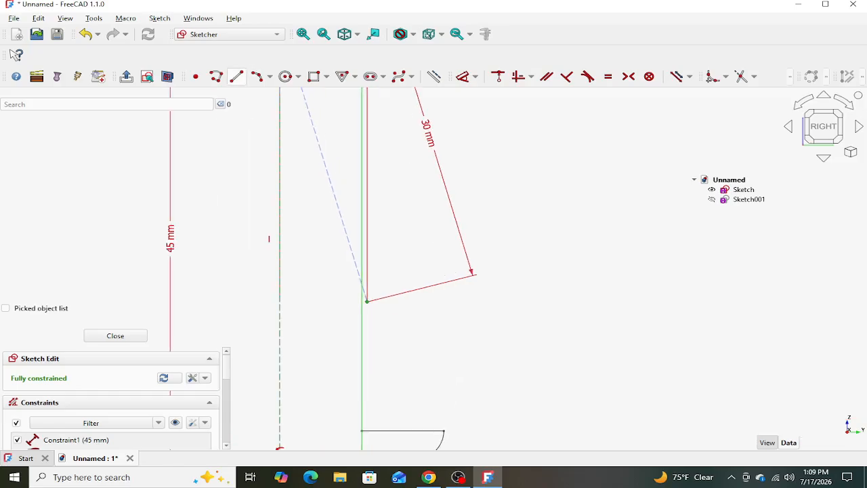
click(256, 77)
click(270, 77)
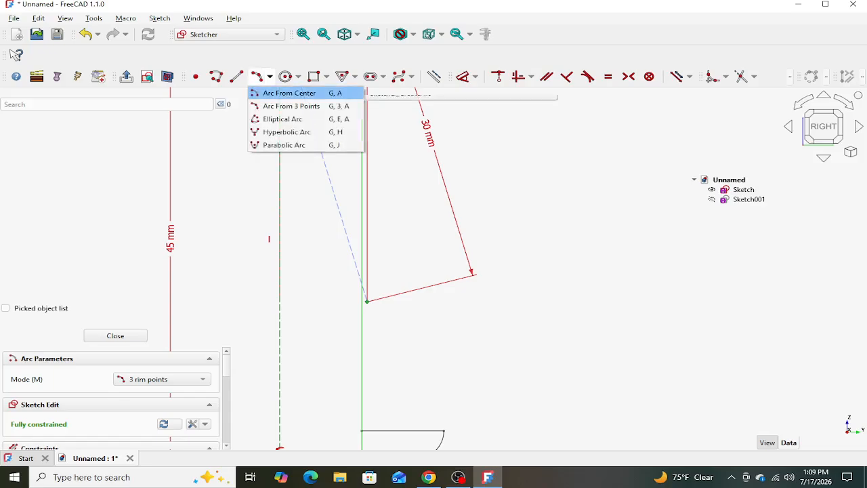
click(289, 93)
scroll(406, 257, down, 3)
click(337, 126)
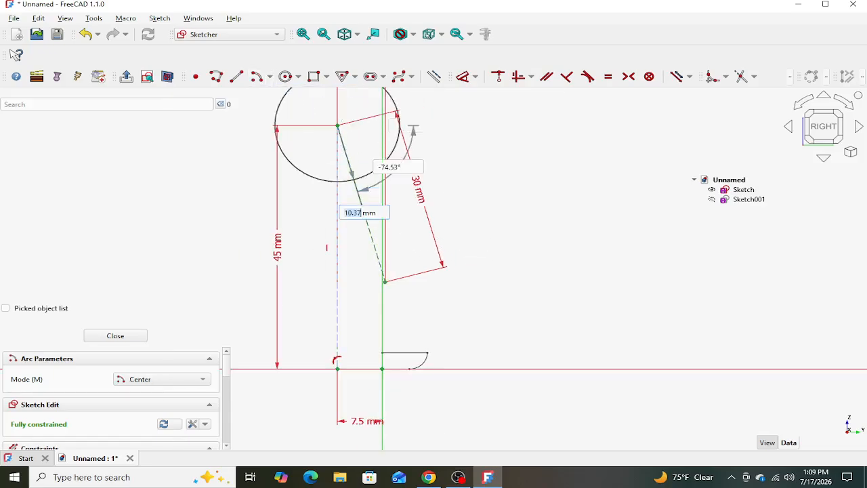
click(385, 281)
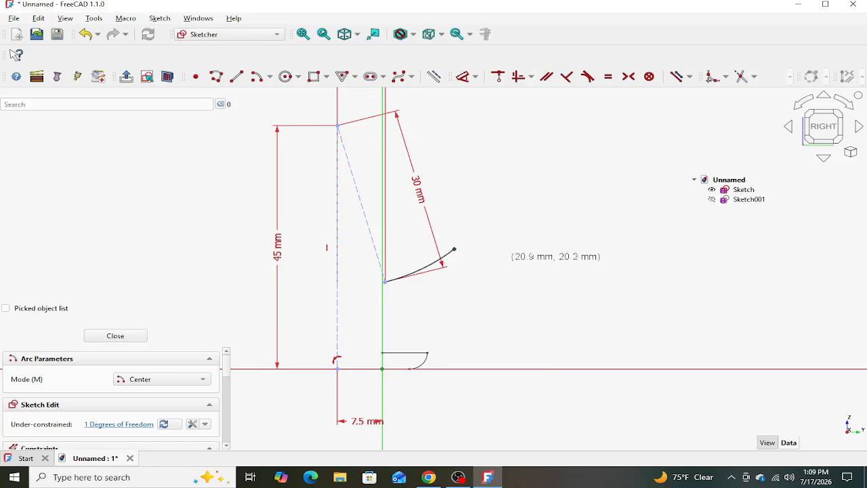
- Draw a second centre-based arc clockwise from the first arc's free end to form the outline's rounded outer tip
click(474, 262)
click(454, 249)
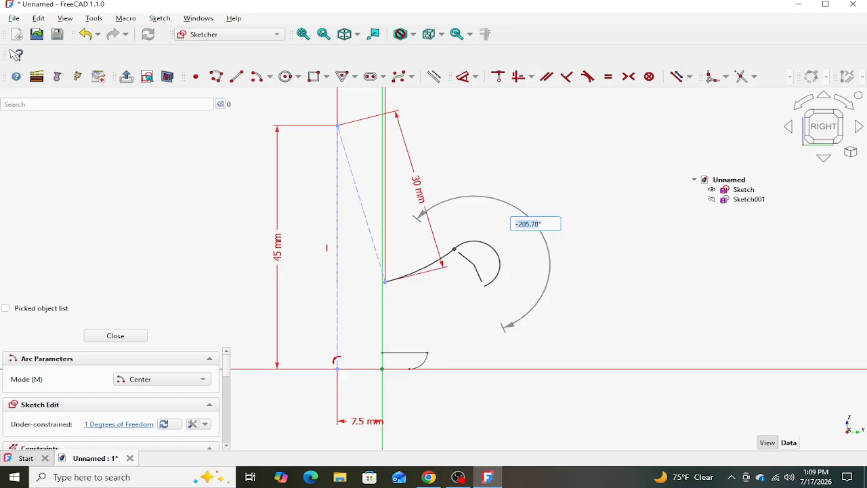
click(488, 283)
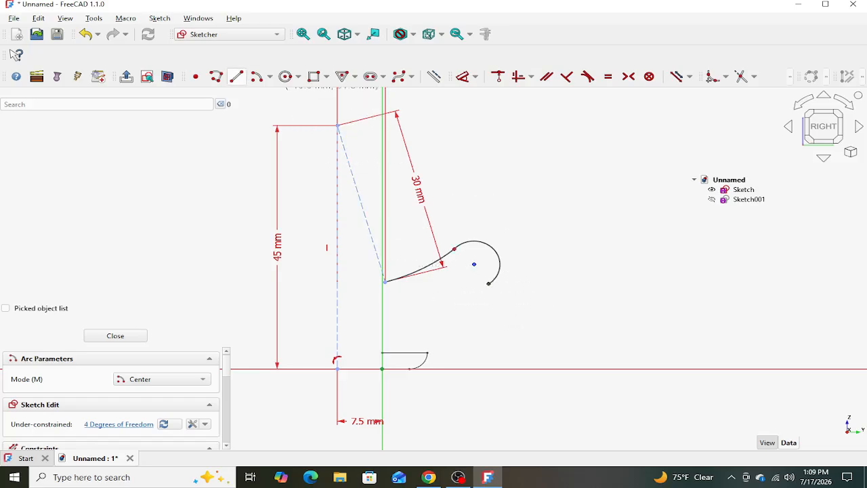
- Close the outline with a long line of about 16 mm from the tip arc's end and a short line back to the first arc's start
click(236, 76)
click(488, 283)
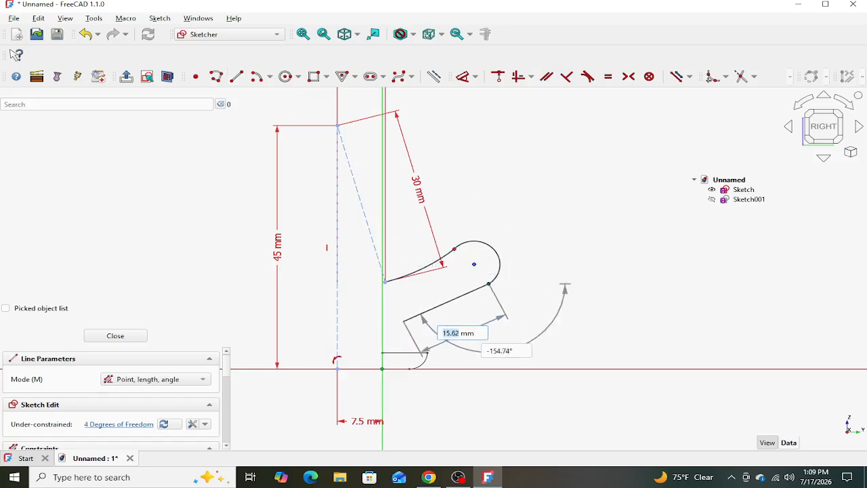
click(402, 320)
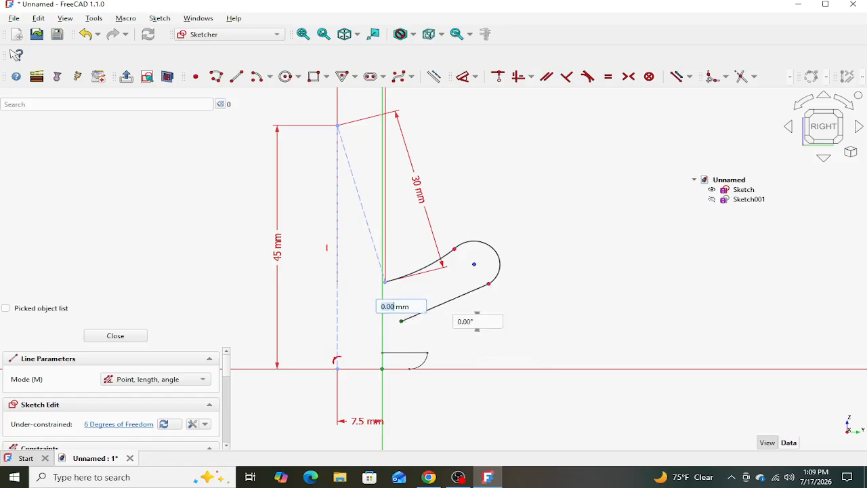
click(385, 281)
key(Escape)
scroll(473, 301, up, 4)
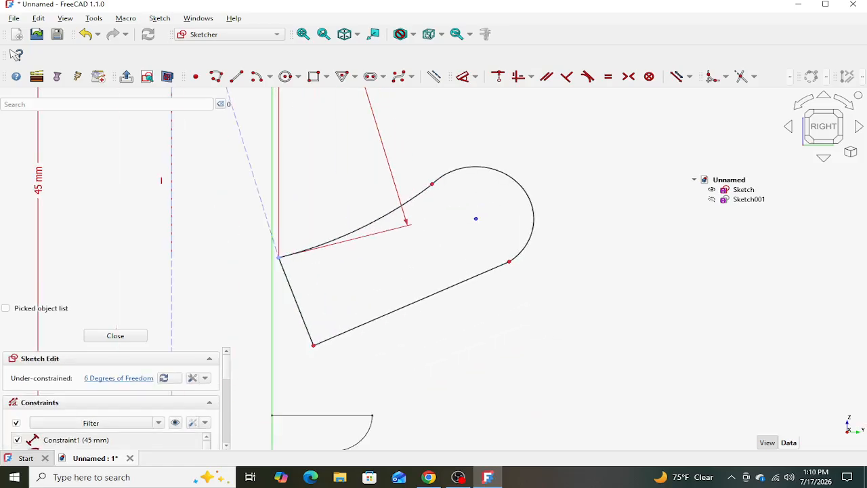
- Draw a vertical line up from the horizontal axis just beyond the rounded tip and convert it to construction geometry
click(237, 76)
scroll(599, 258, down, 5)
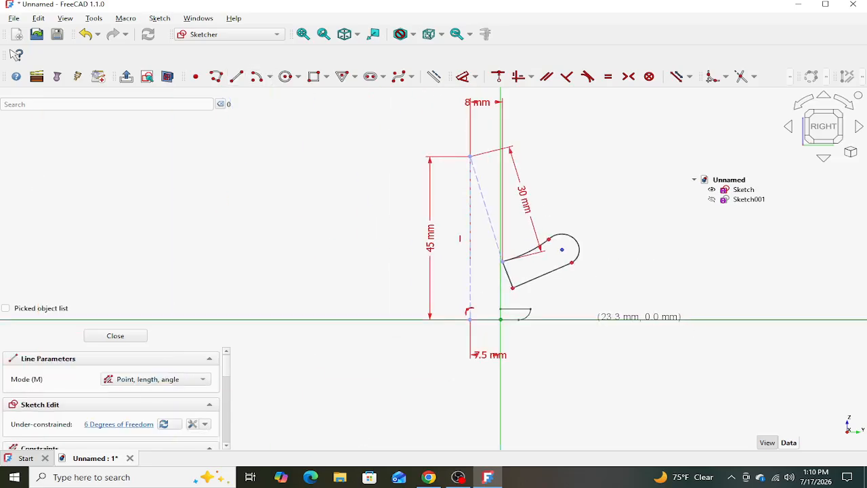
click(594, 318)
click(594, 149)
key(Escape)
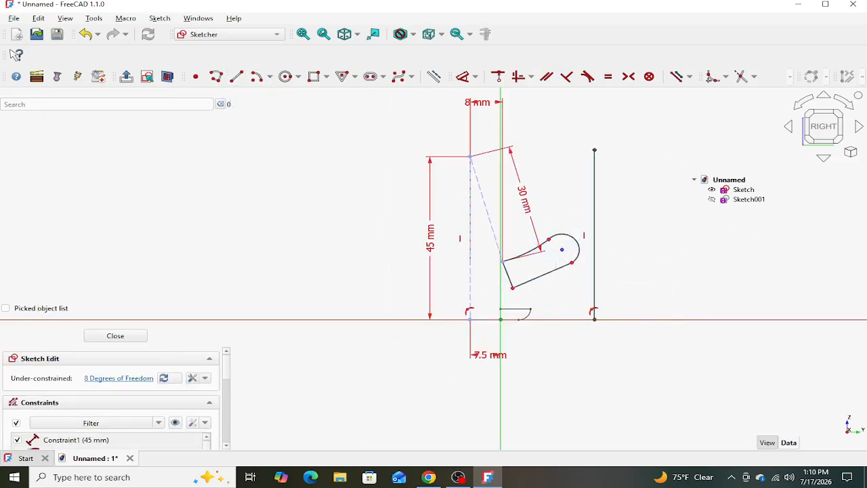
scroll(619, 271, up, 3)
click(575, 248)
click(434, 76)
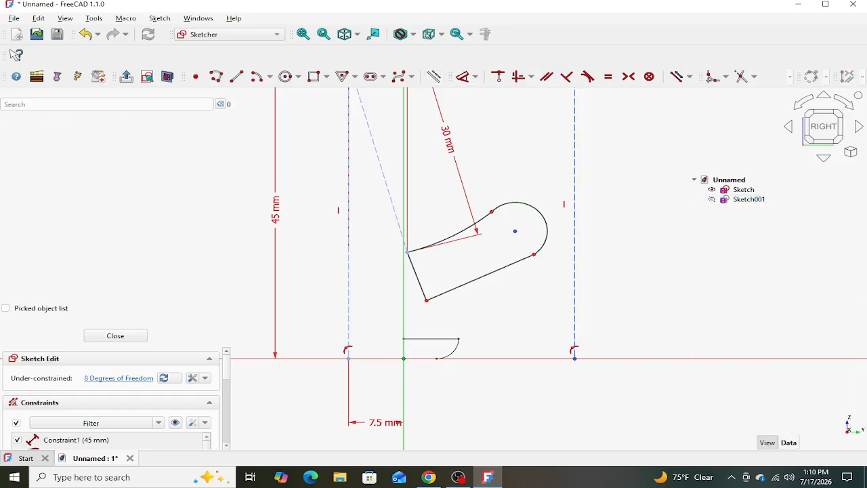
- Make the rounded tip arc tangent to the vertical construction line beyond it
click(574, 234)
click(547, 225)
click(587, 76)
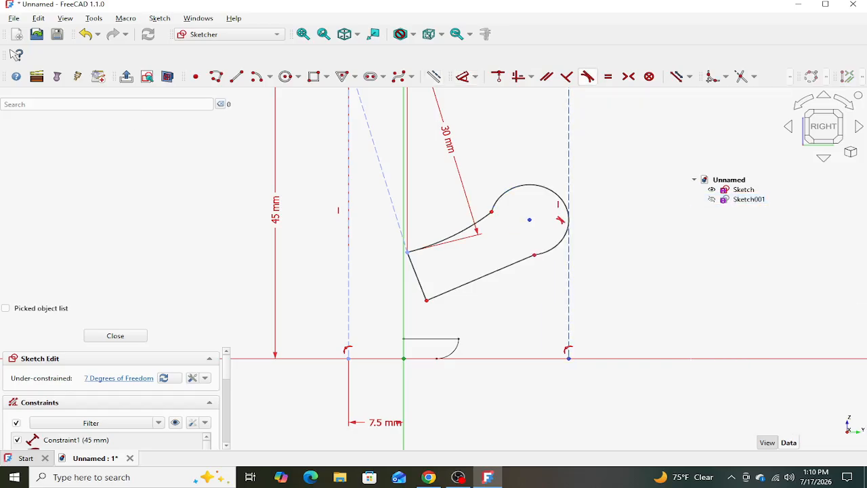
- Constrain the rounded tip arc's radius to 3 mm
scroll(597, 212, up, 3)
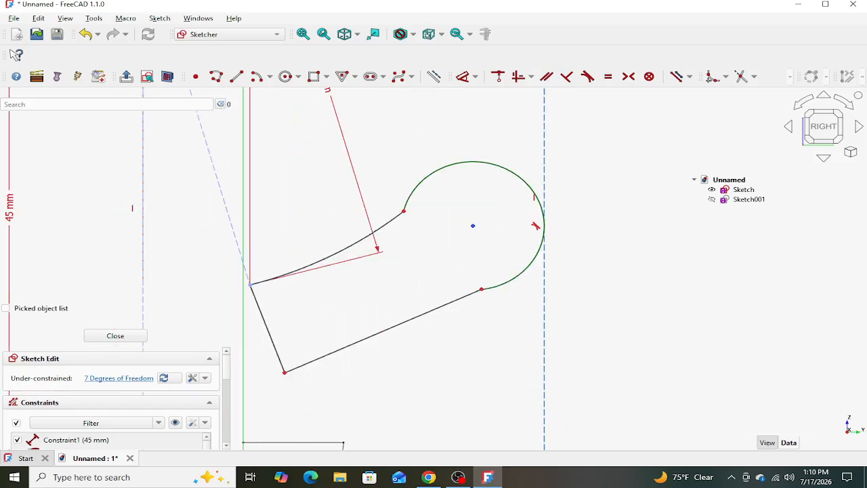
click(501, 167)
click(463, 77)
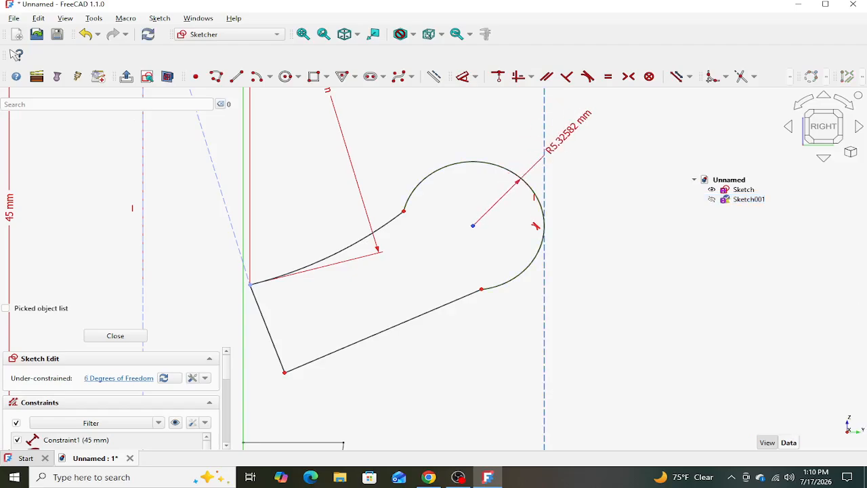
click(581, 137)
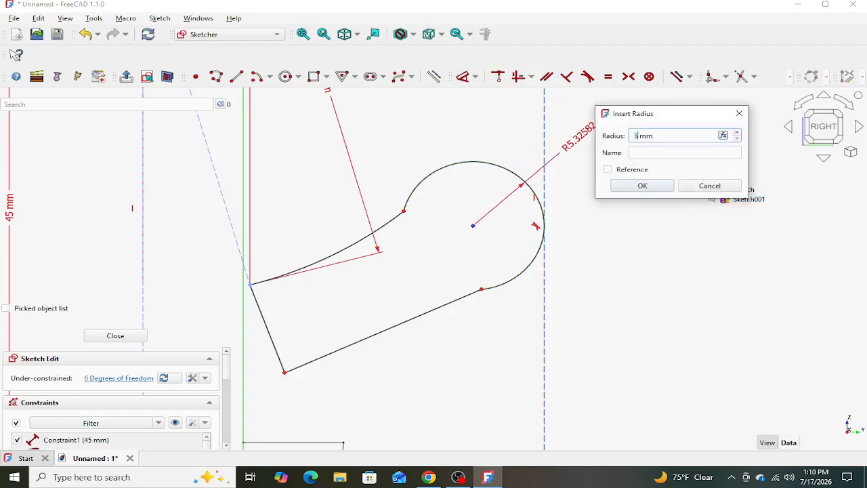
key(Return)
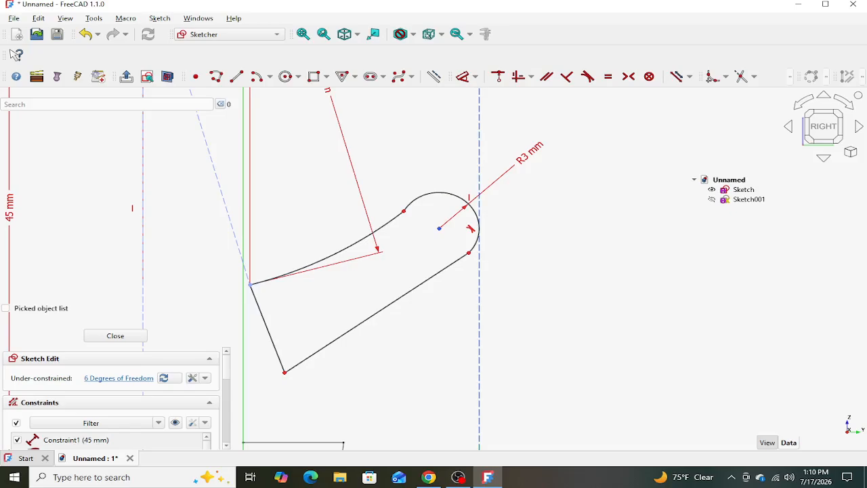
- Make the rounded tip arc tangent to the upper curved edge and to the long straight lower edge
click(471, 229)
click(339, 252)
click(587, 75)
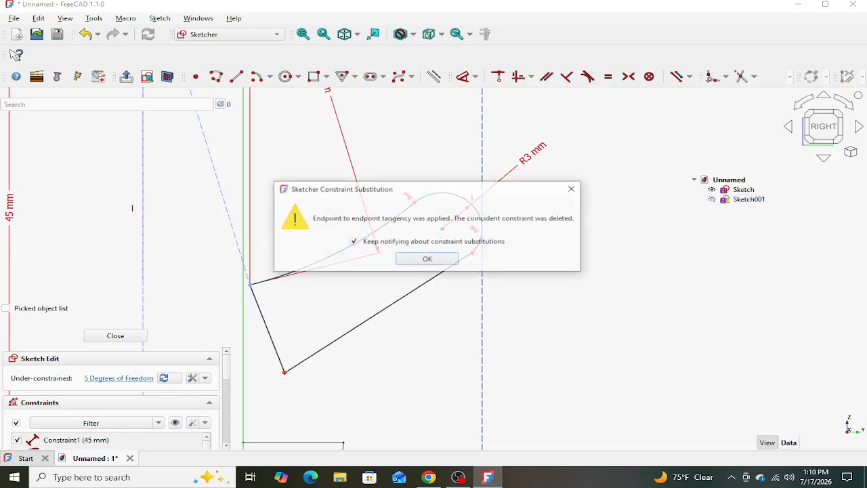
key(Return)
click(479, 217)
click(377, 312)
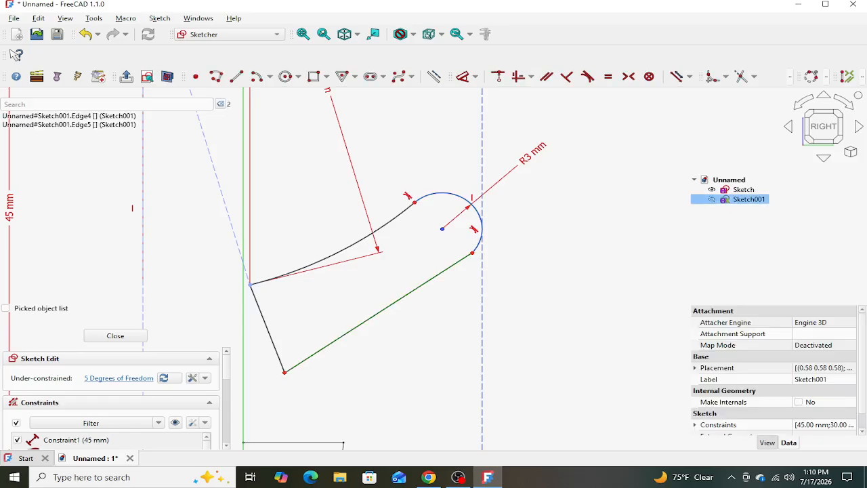
click(587, 76)
key(Return)
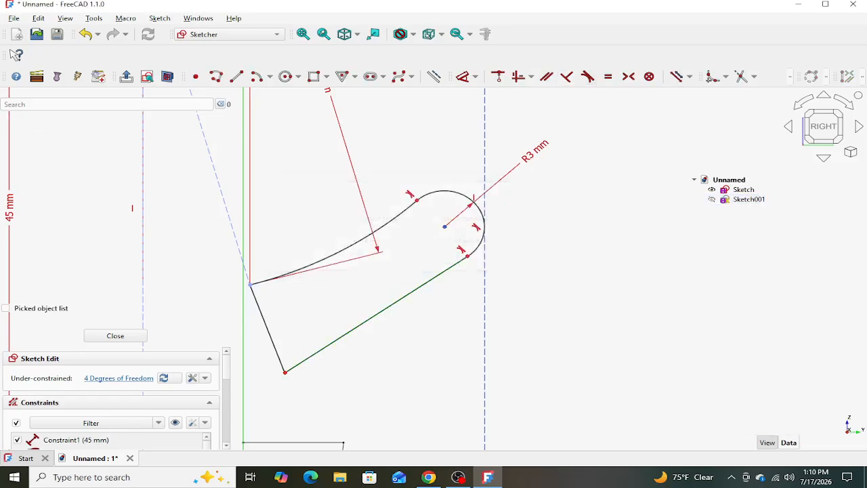
- Constrain the outline's short end edge perpendicular to the long straight edge and parallel to the 30 mm construction line
click(267, 328)
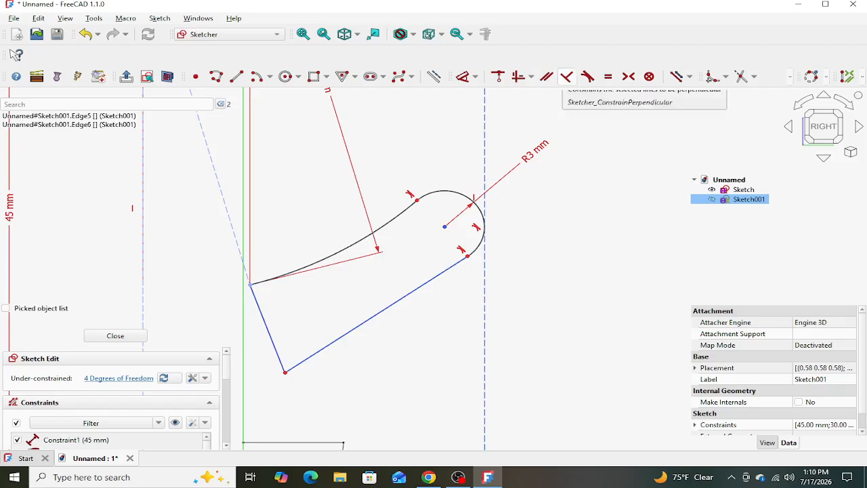
click(566, 76)
click(268, 314)
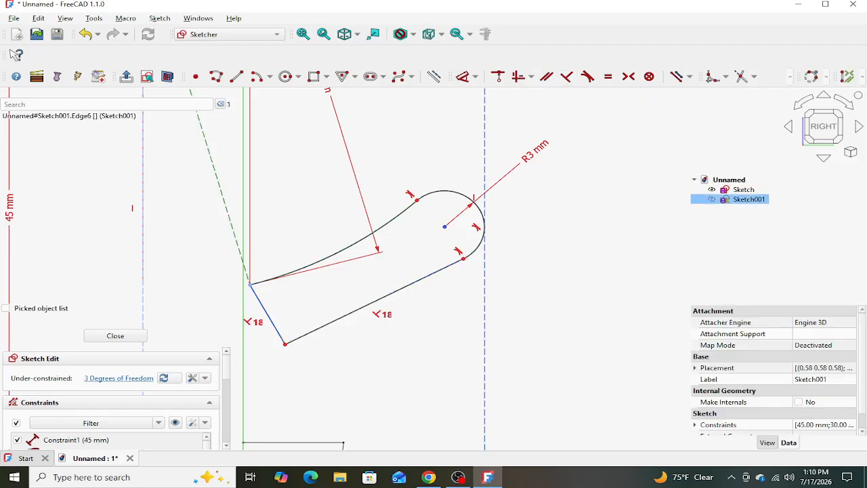
scroll(364, 192, down, 2)
scroll(329, 234, down, 2)
scroll(278, 234, up, 5)
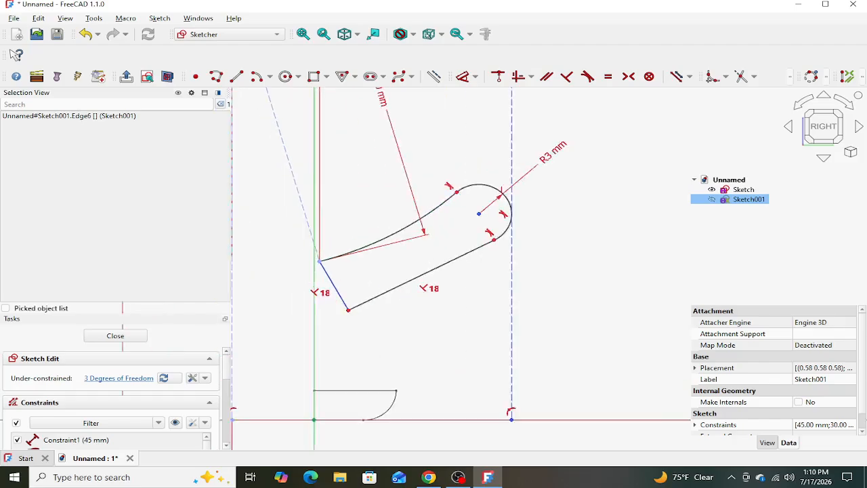
click(323, 220)
click(302, 233)
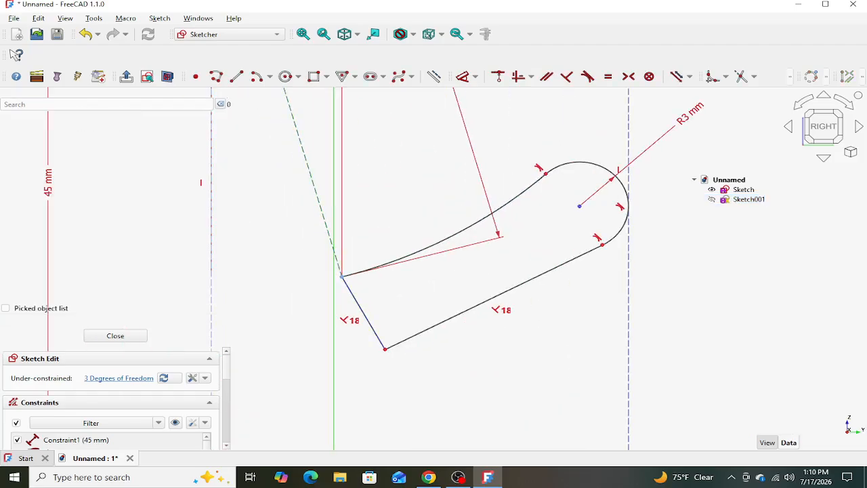
click(325, 223)
click(363, 314)
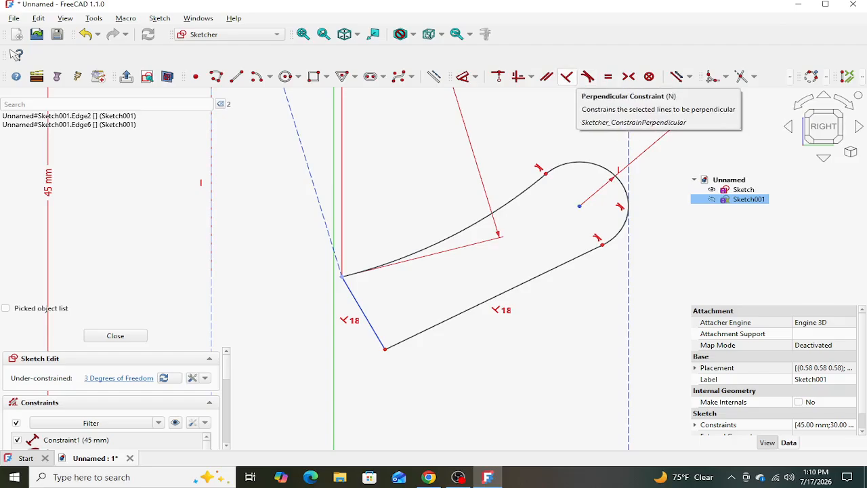
click(546, 75)
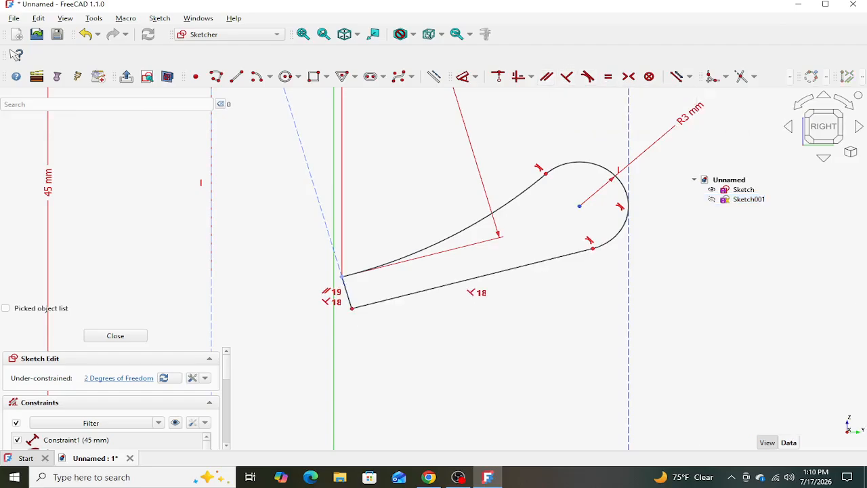
- Pull the long straight edge slightly downward and set the distance from the vertical axis to the outer vertical construction line to 15 mm
mouse_move(394, 298)
mouse_down()
mouse_move(396, 330)
mouse_move(394, 314)
mouse_up()
scroll(447, 304, down, 2)
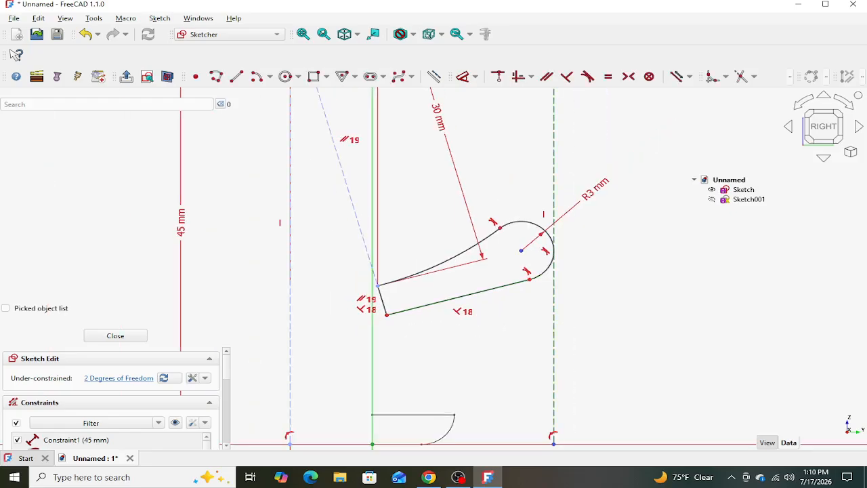
click(553, 327)
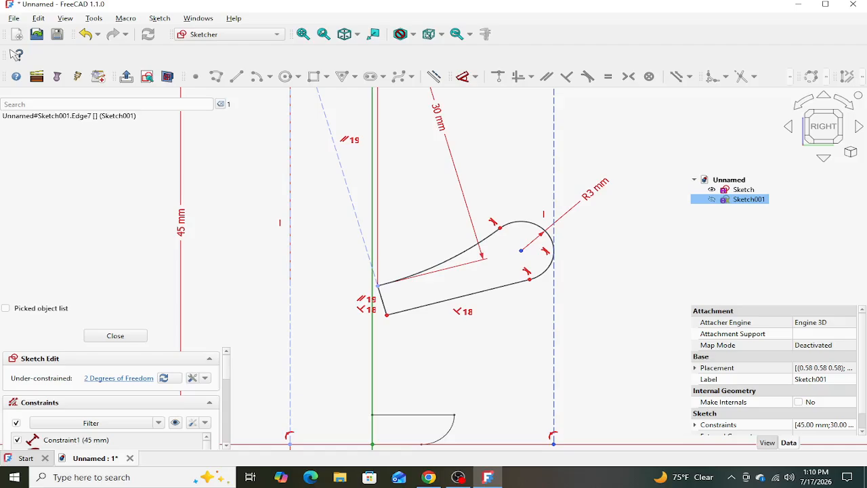
click(373, 352)
key(d)
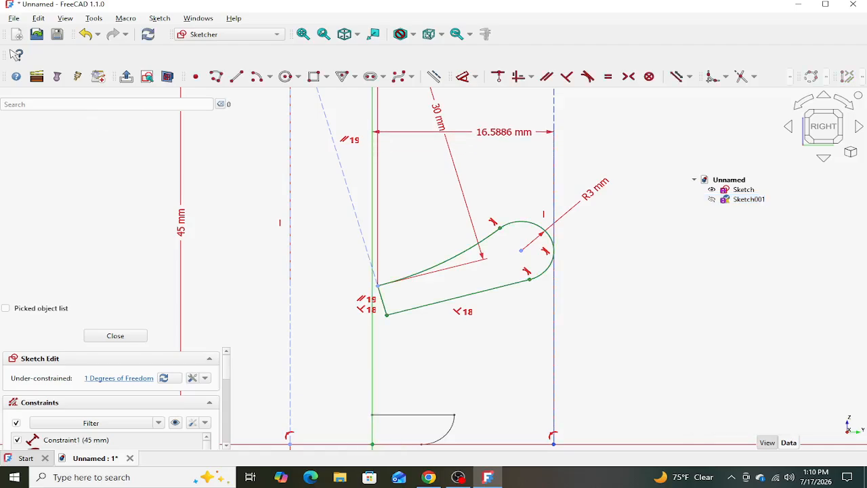
click(508, 132)
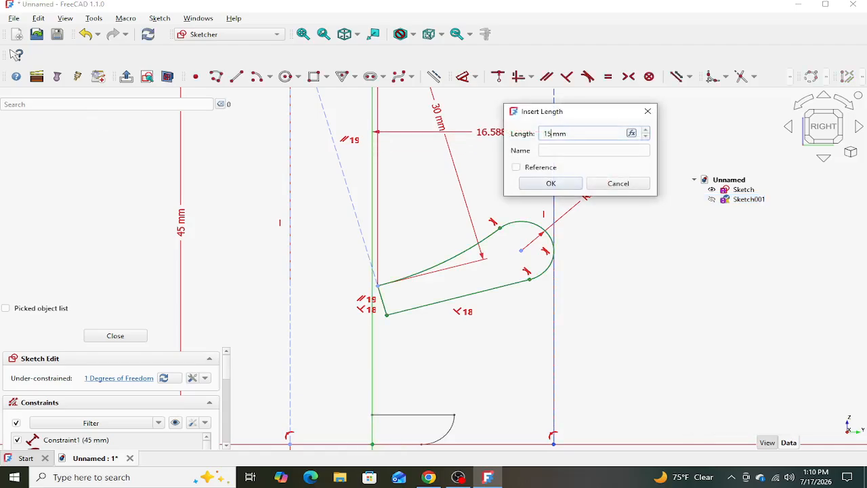
text(15)
key(Return)
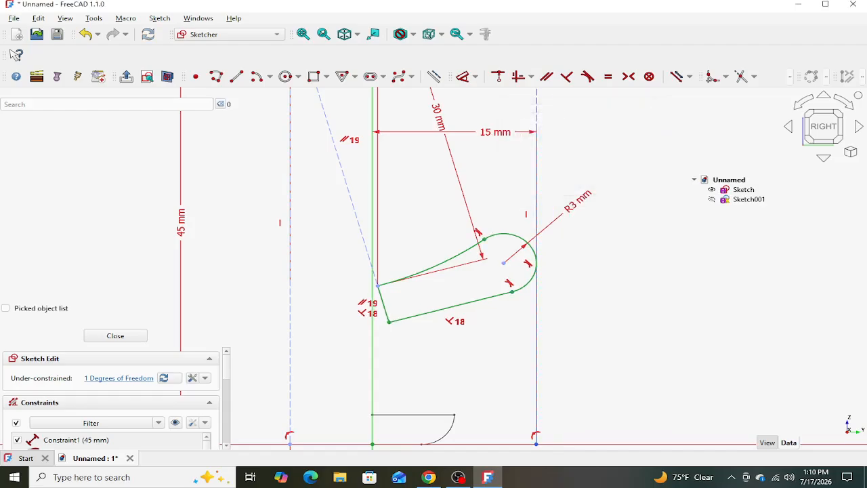
- Finish editing the second sketch and clear the selection
scroll(508, 215, down, 3)
scroll(545, 243, up, 3)
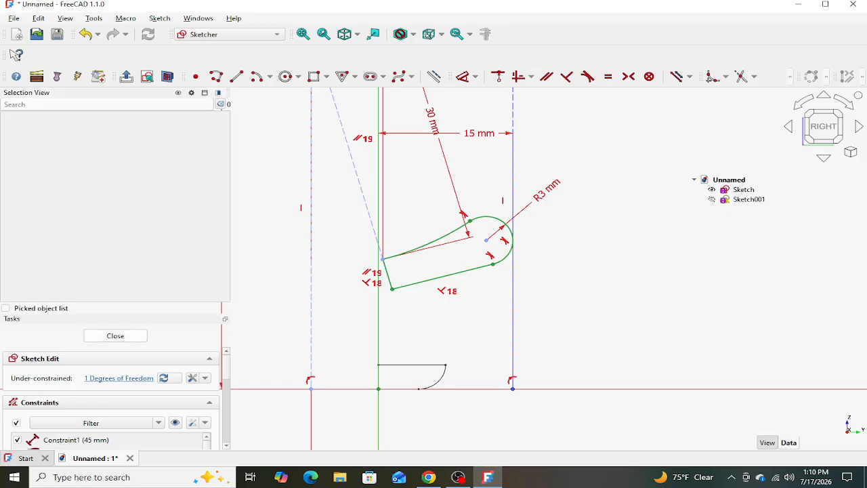
click(115, 335)
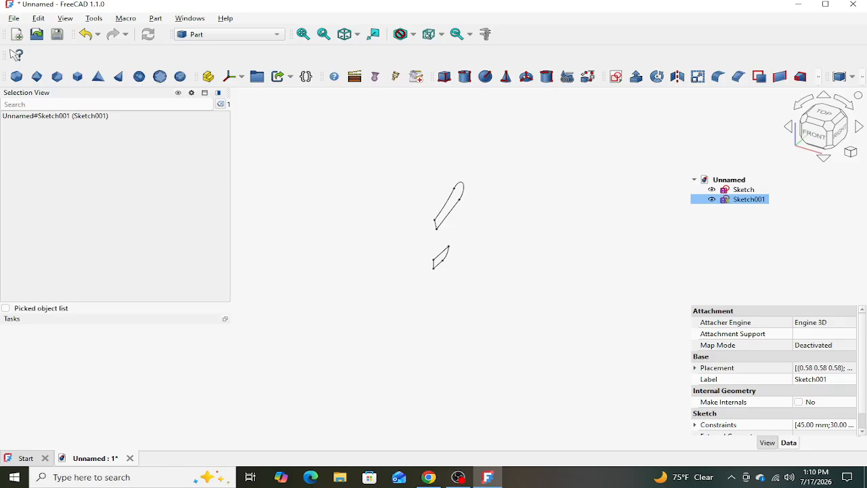
click(528, 260)
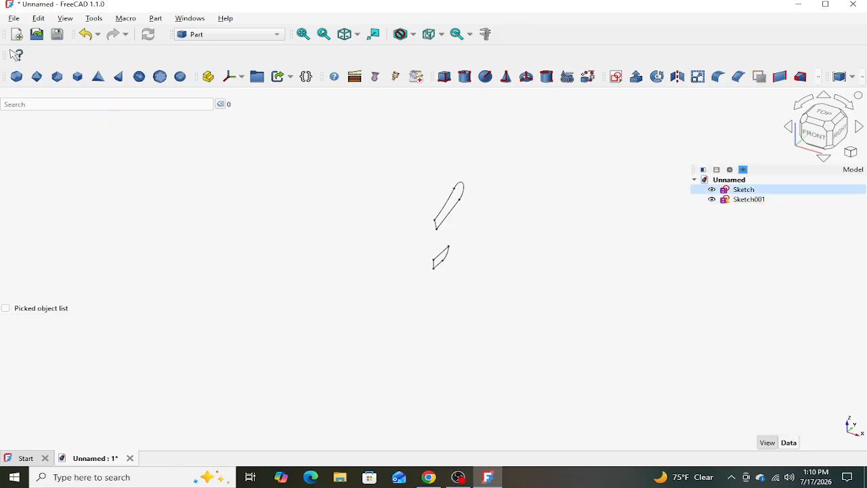
- Revolve the small lower profile 360° about the Z axis through the origin as a solid
click(742, 189)
click(657, 77)
scroll(115, 397, down, 3)
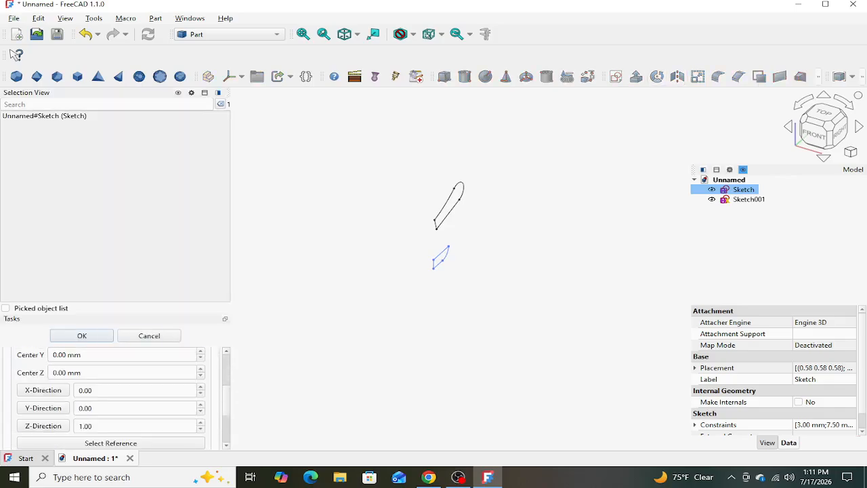
scroll(115, 398, down, 5)
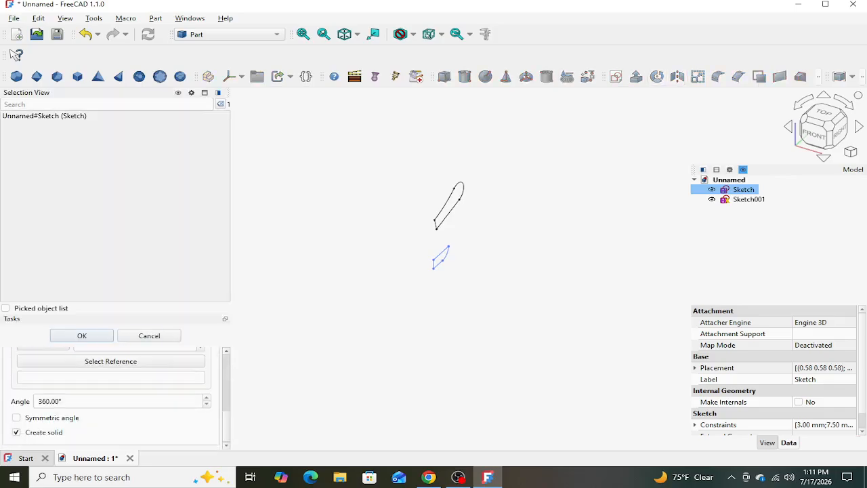
click(82, 335)
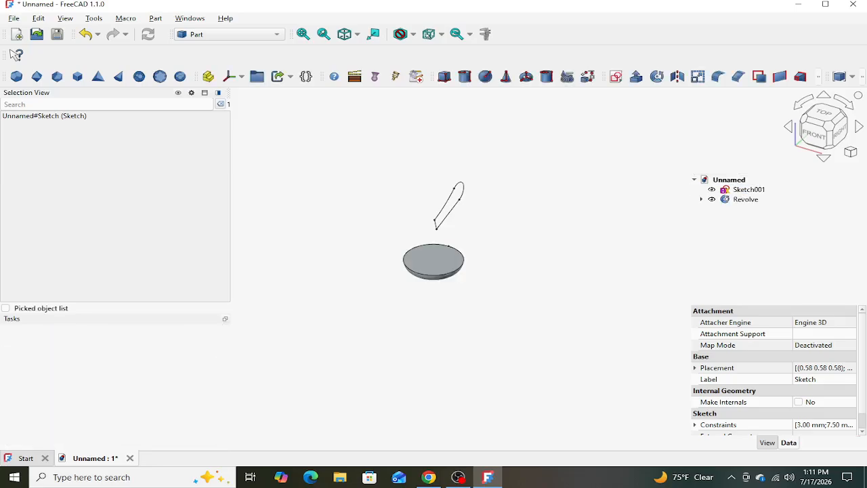
- Revolve the round-tipped profile 360° as a solid, using its short straight end edge as the reference axis
click(748, 190)
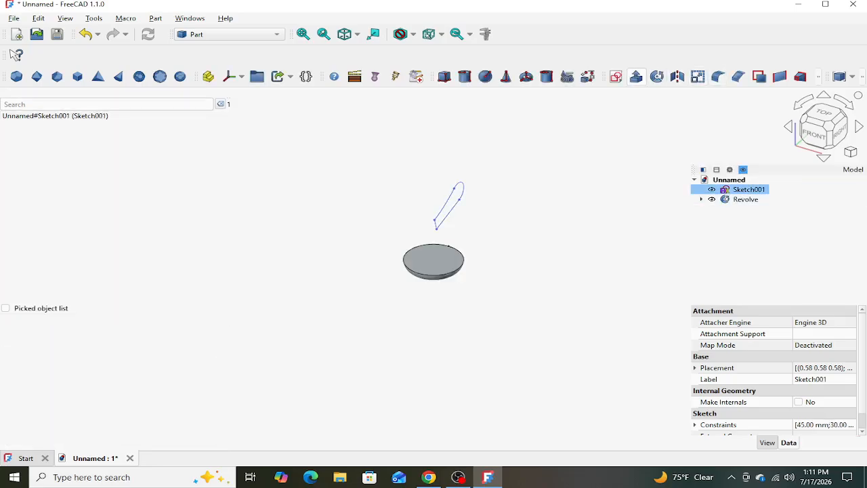
click(656, 77)
scroll(115, 400, down, 3)
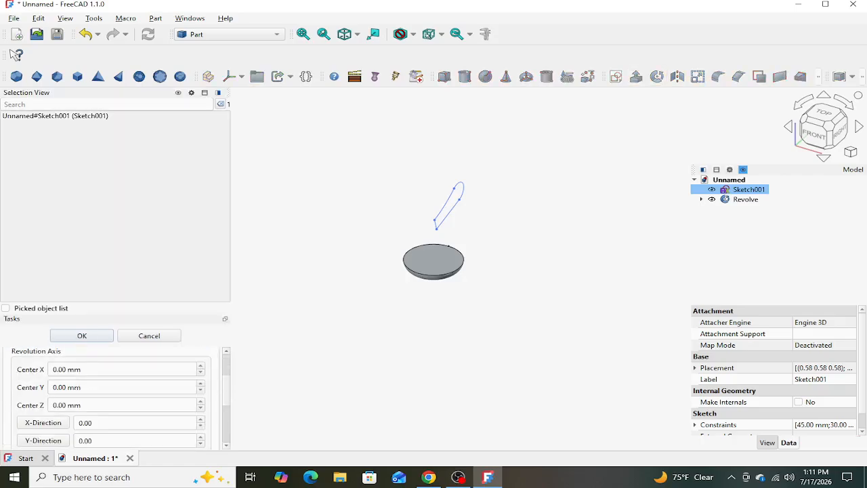
scroll(115, 400, down, 2)
click(110, 378)
scroll(432, 222, up, 5)
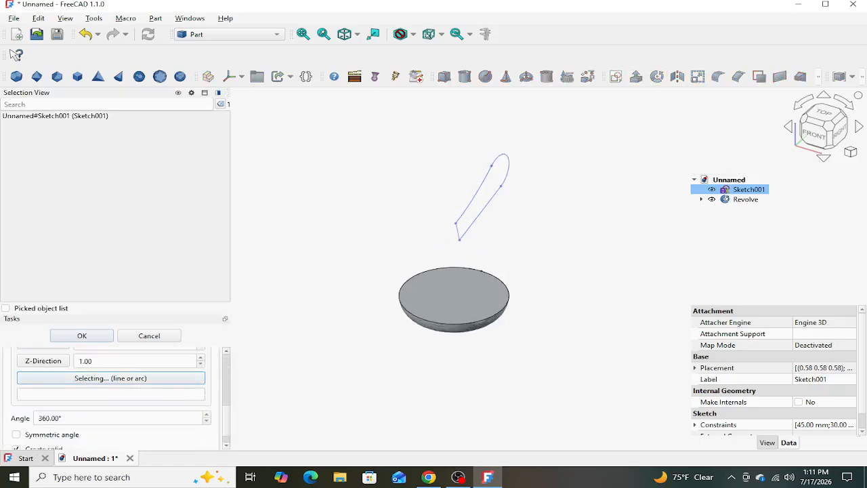
click(446, 233)
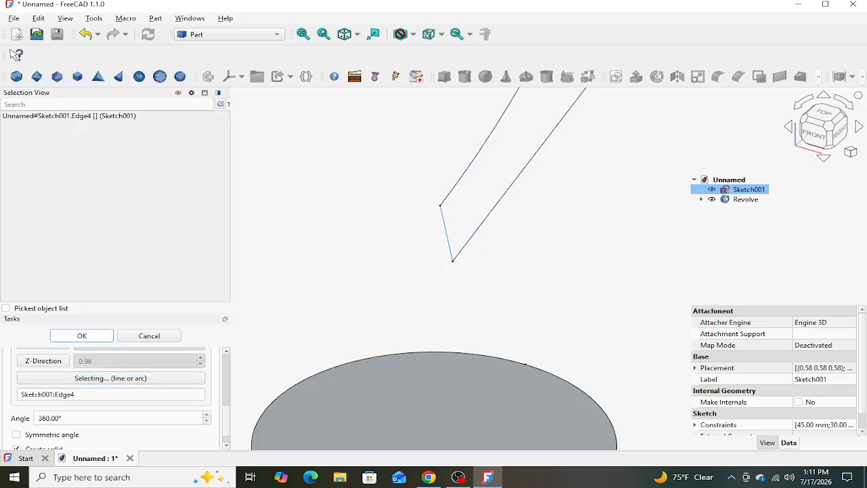
click(82, 335)
scroll(421, 231, down, 4)
scroll(437, 236, down, 2)
middle_drag(507, 254, 486, 219)
middle_drag(507, 254, 619, 257)
click(619, 257)
- Switch to the Draft workbench and clone the small revolved solid
click(229, 33)
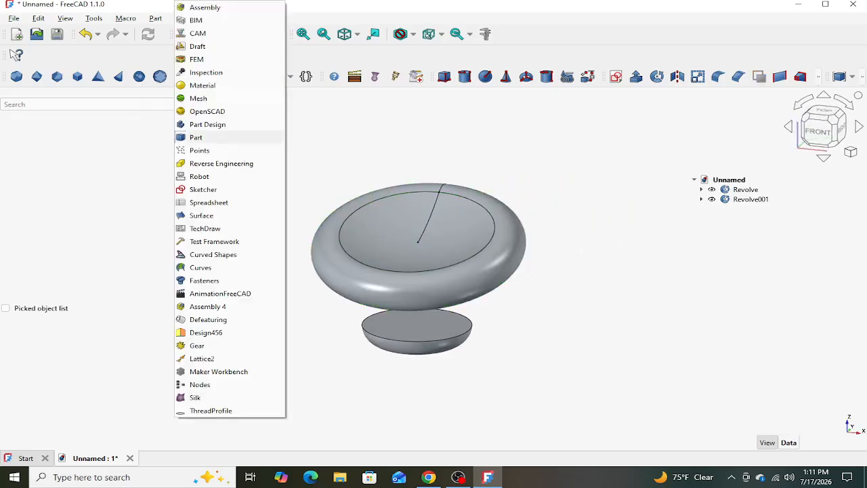
click(196, 137)
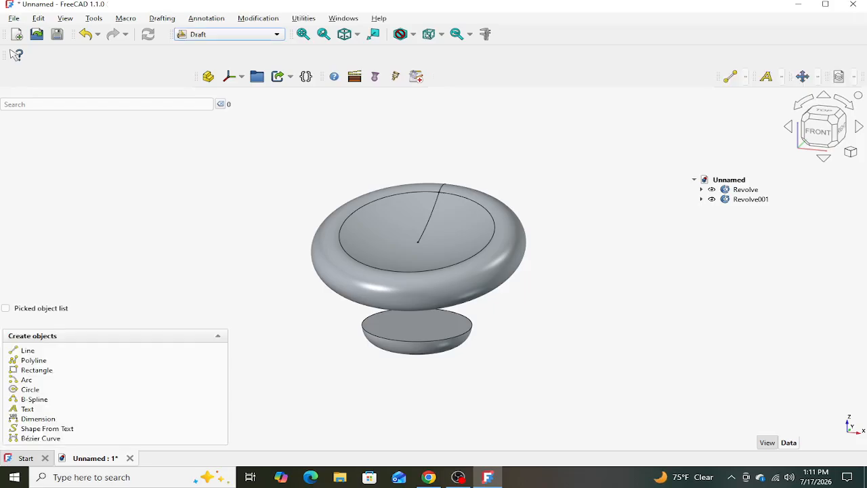
click(745, 211)
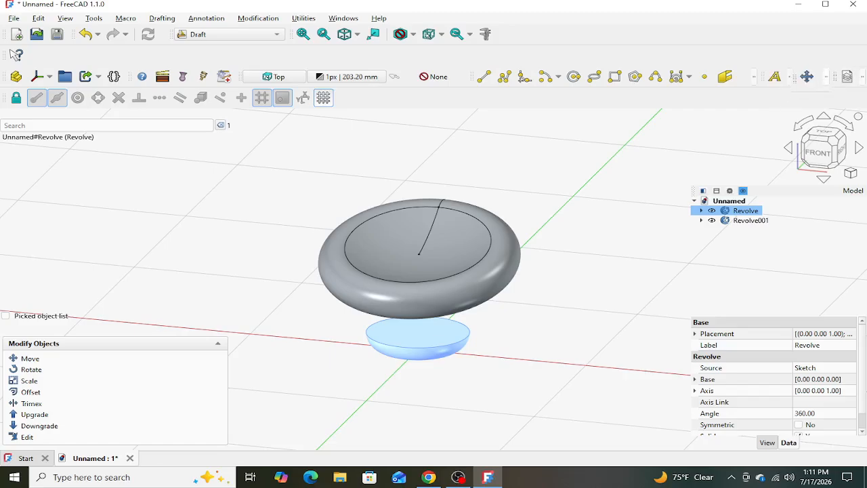
click(825, 77)
click(810, 94)
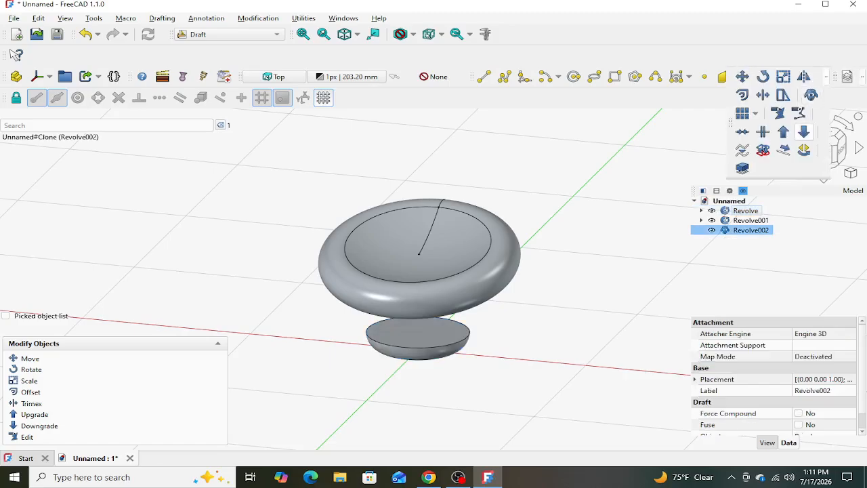
- Clone the large revolved solid and hide both original revolves
click(750, 220)
click(826, 77)
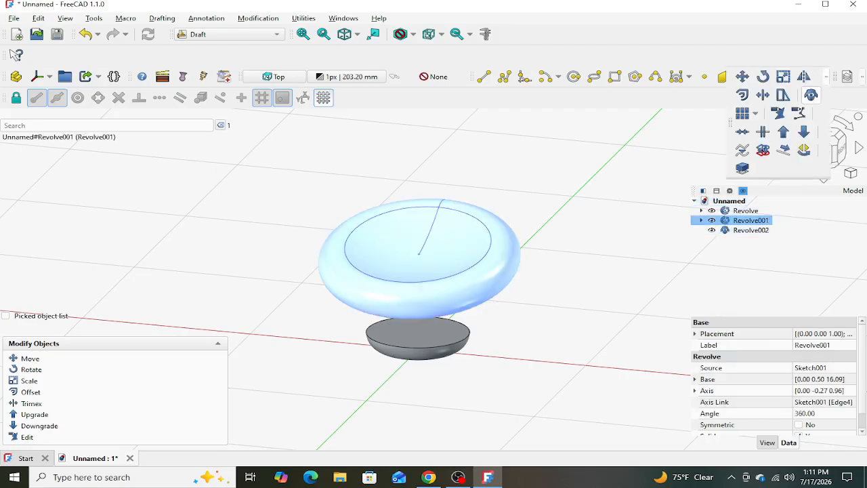
click(810, 95)
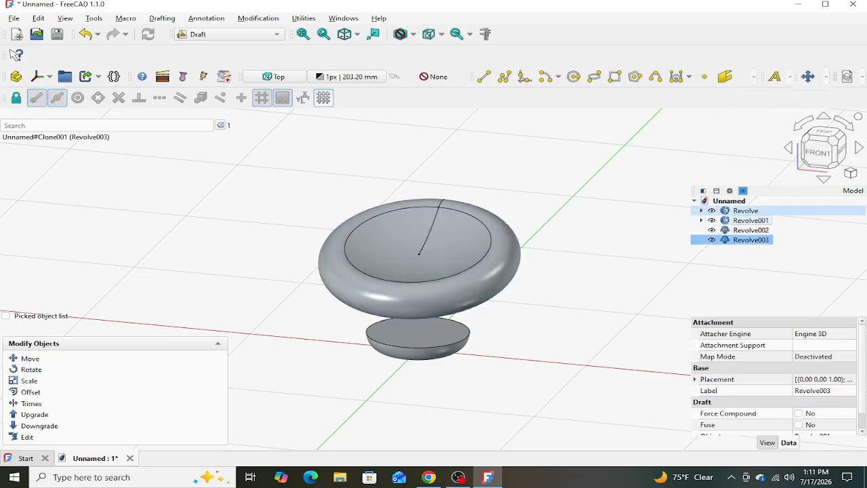
click(711, 211)
click(711, 220)
- Set the x scale of the small solid's clone to the expression 10/15
click(750, 230)
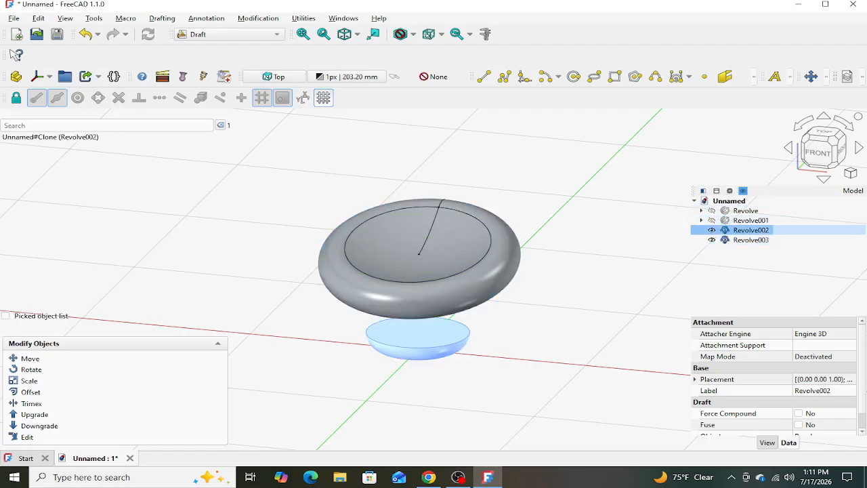
scroll(752, 361, down, 1)
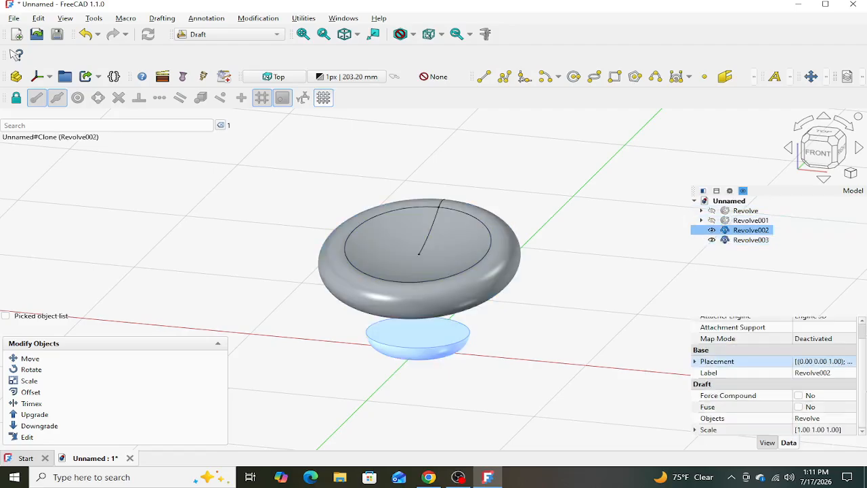
click(694, 429)
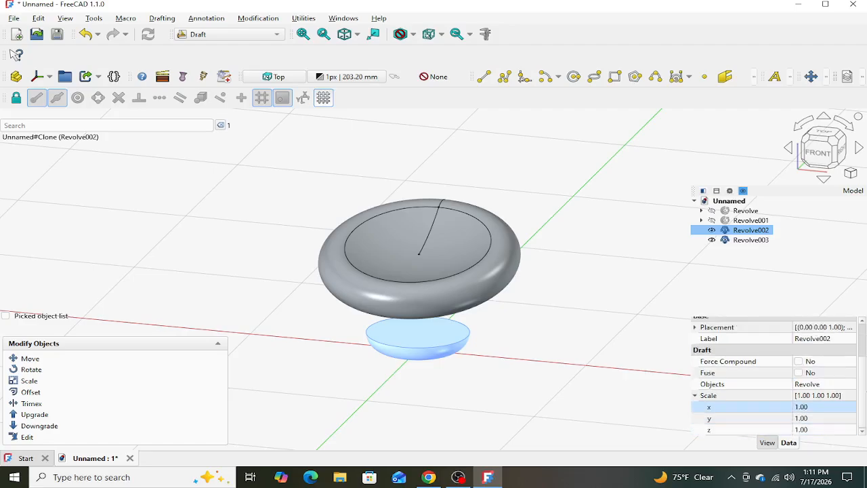
click(809, 407)
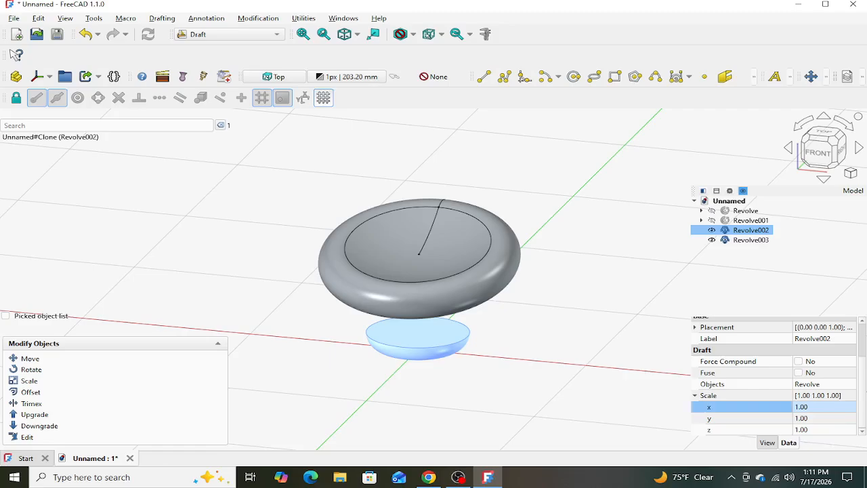
click(837, 407)
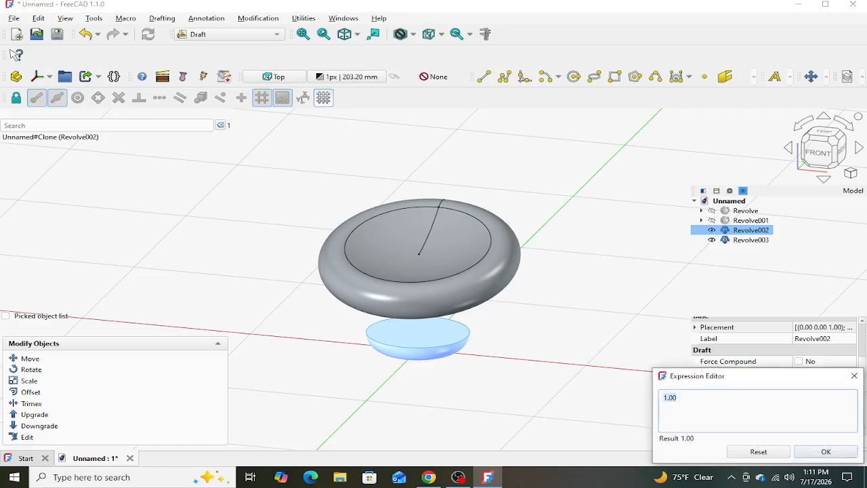
text(10/15)
key(Return)
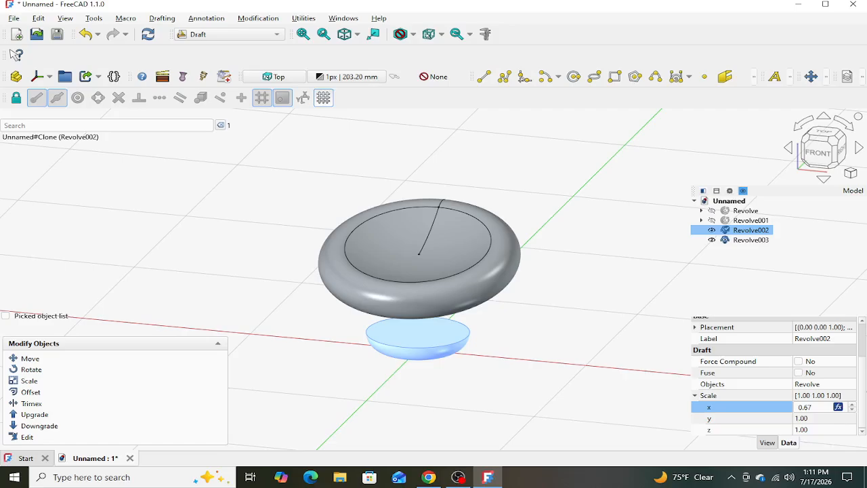
click(588, 347)
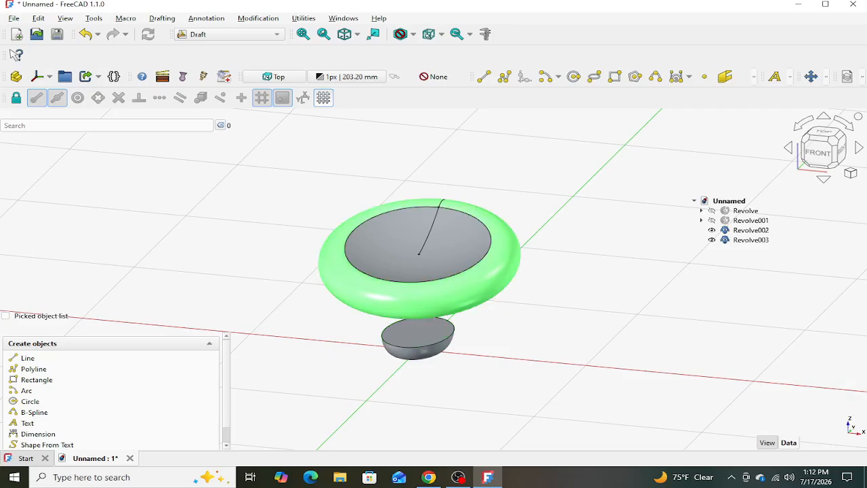
- Set the x scale of the large solid's clone to the expression 35/30
click(750, 240)
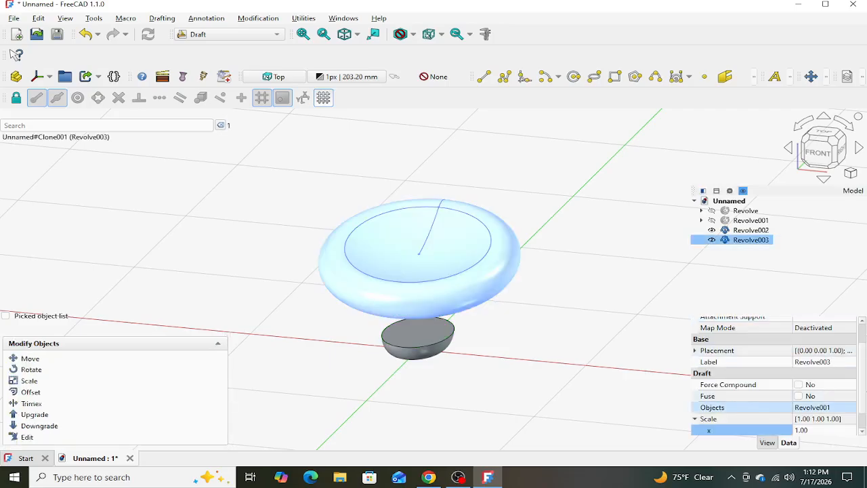
scroll(813, 407, down, 1)
click(812, 407)
click(837, 406)
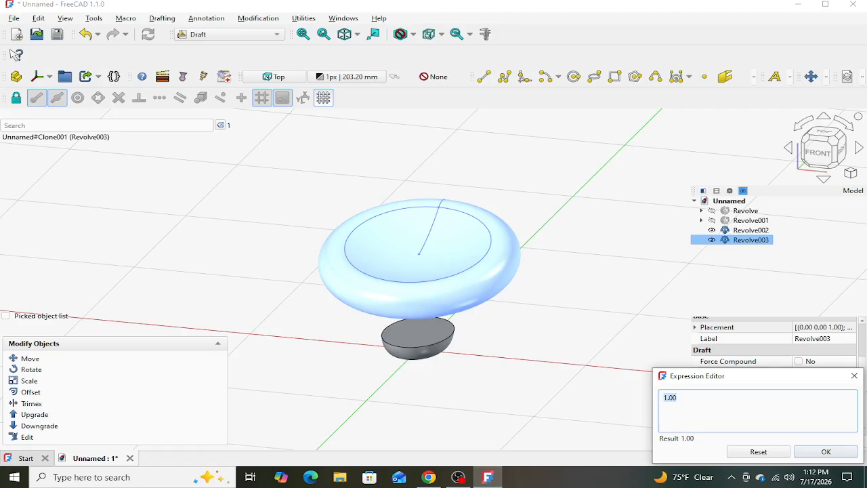
text(35/30)
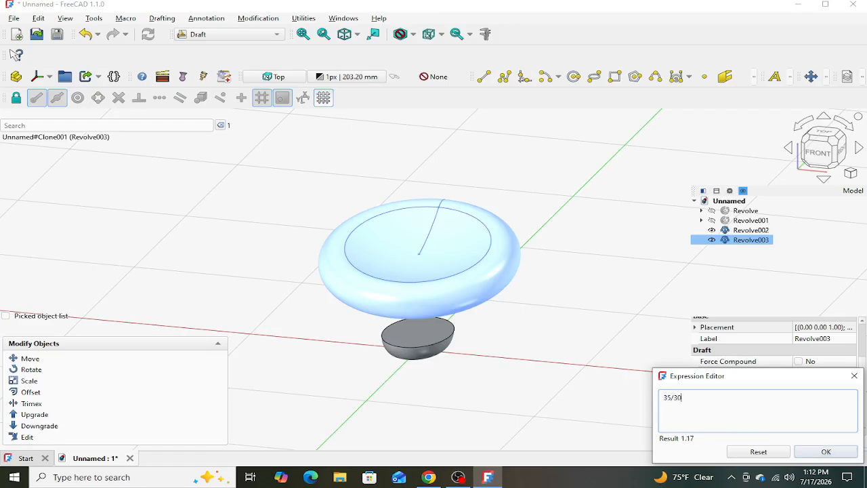
key(Return)
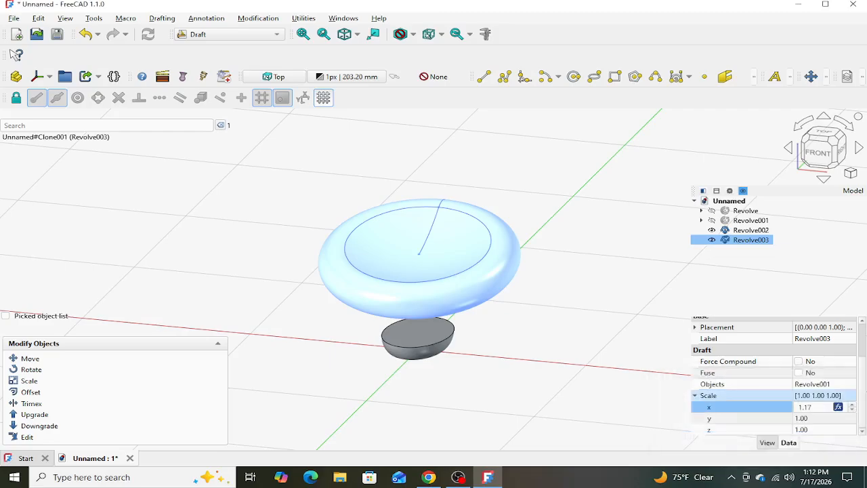
click(610, 399)
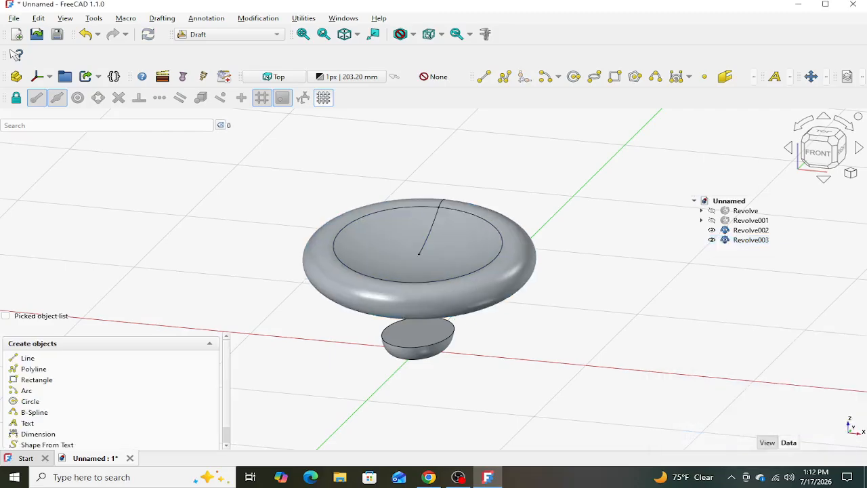
- Switch to the Part workbench and start a sketch on the small clone's flat top face with the section view on
middle_drag(538, 304, 522, 274)
click(230, 35)
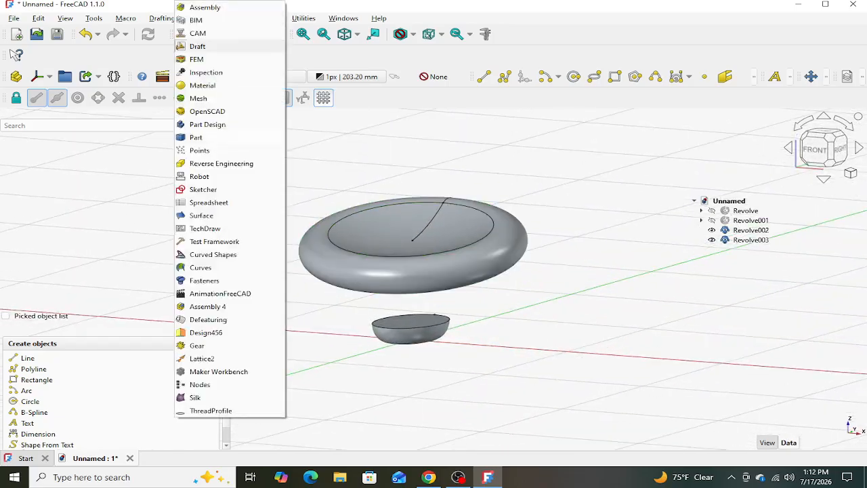
click(195, 137)
middle_drag(463, 253, 465, 281)
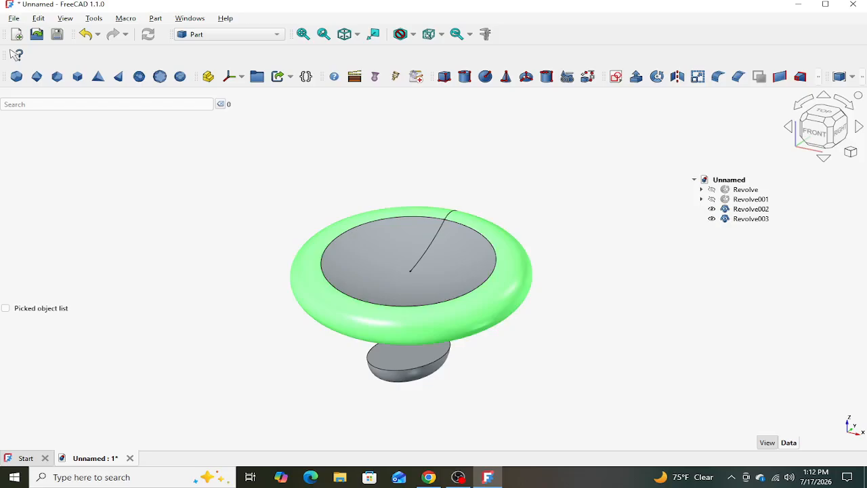
click(408, 354)
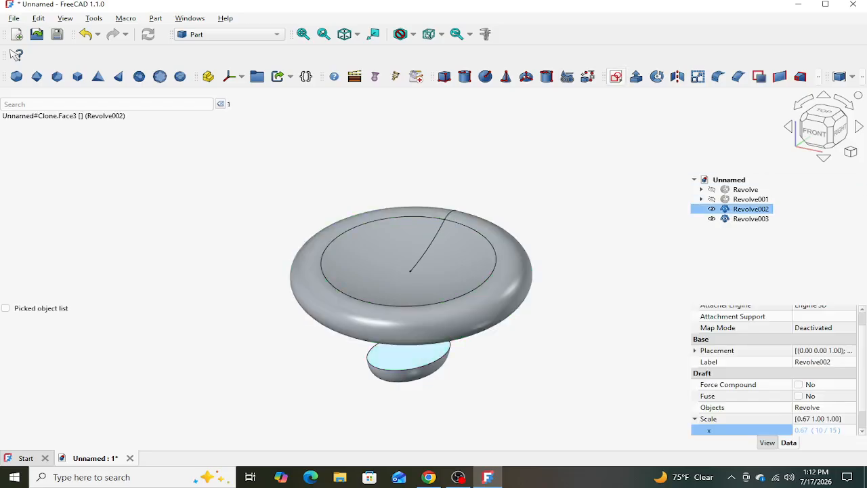
click(616, 76)
click(167, 76)
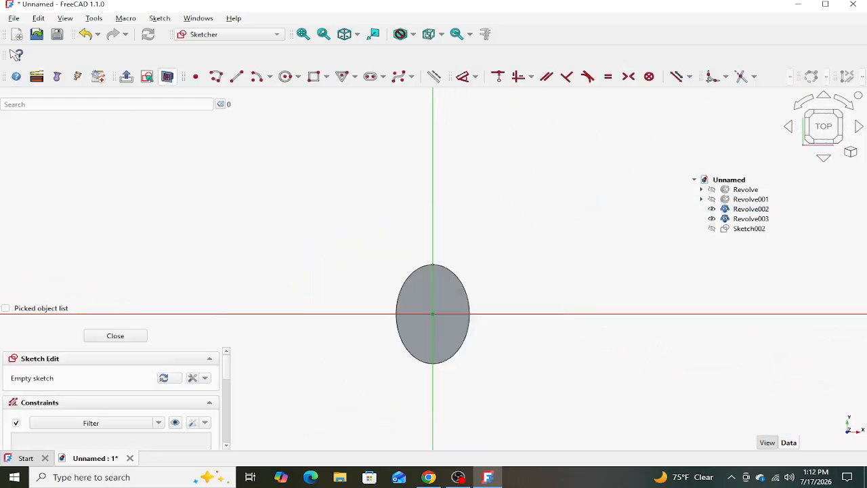
- Project the top face's elliptical edge into the sketch as external geometry and finish editing the sketch
scroll(442, 322, up, 5)
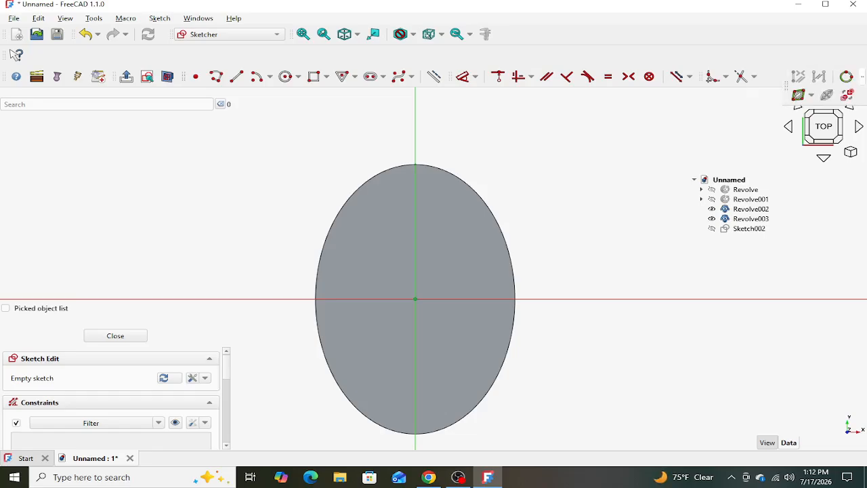
click(790, 77)
click(713, 95)
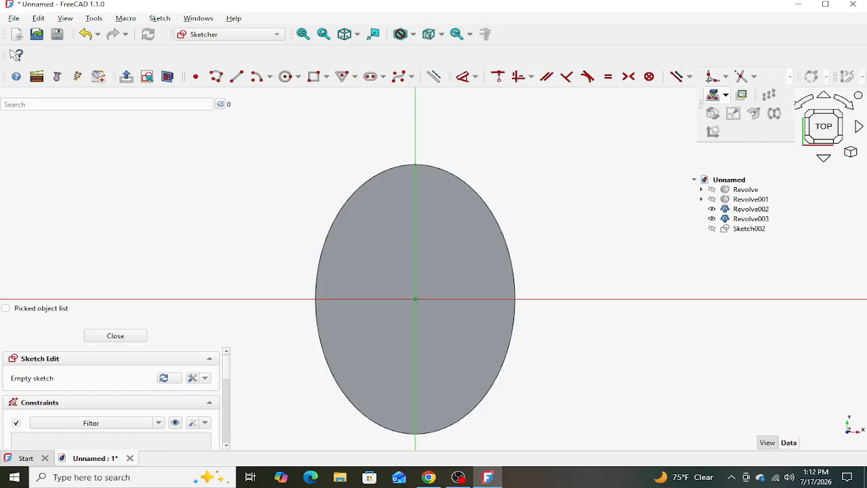
click(498, 223)
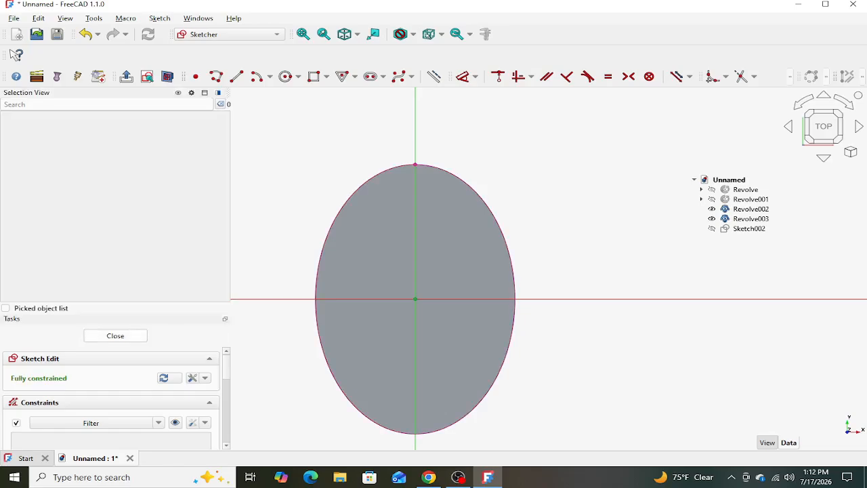
click(115, 335)
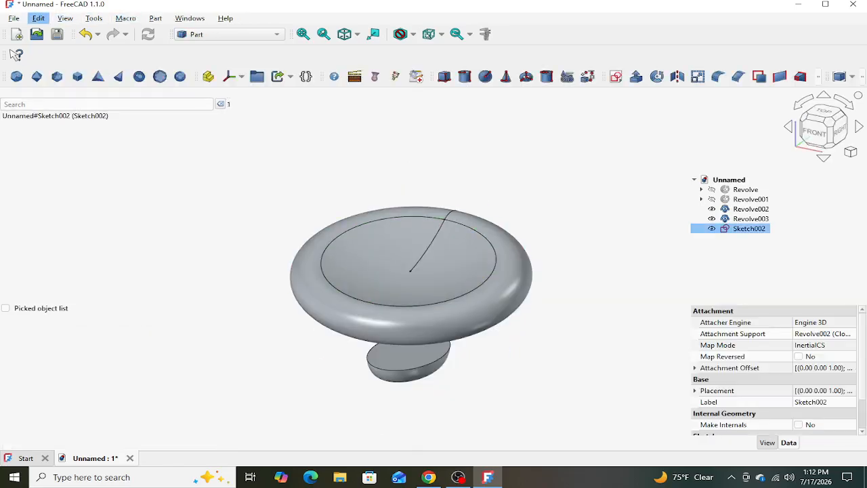
- Duplicate only the new ellipse sketch, Sketch002, leaving its dependencies out of the copy
click(38, 18)
click(74, 97)
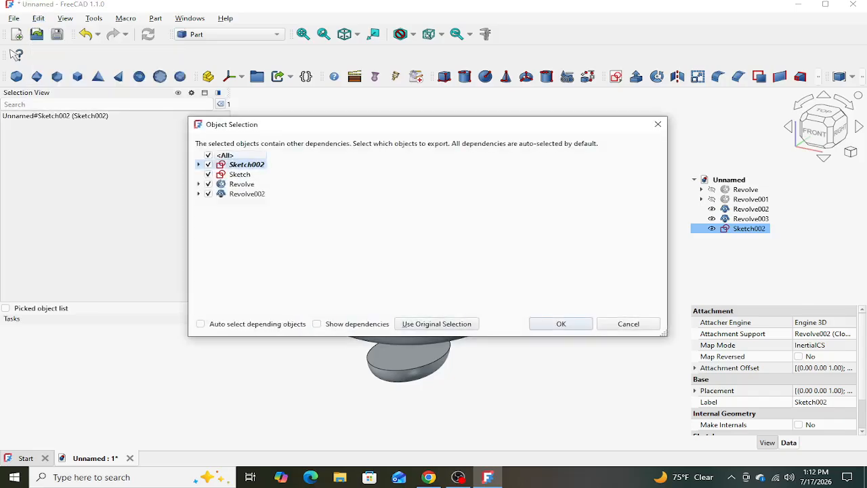
click(208, 155)
click(208, 164)
click(561, 324)
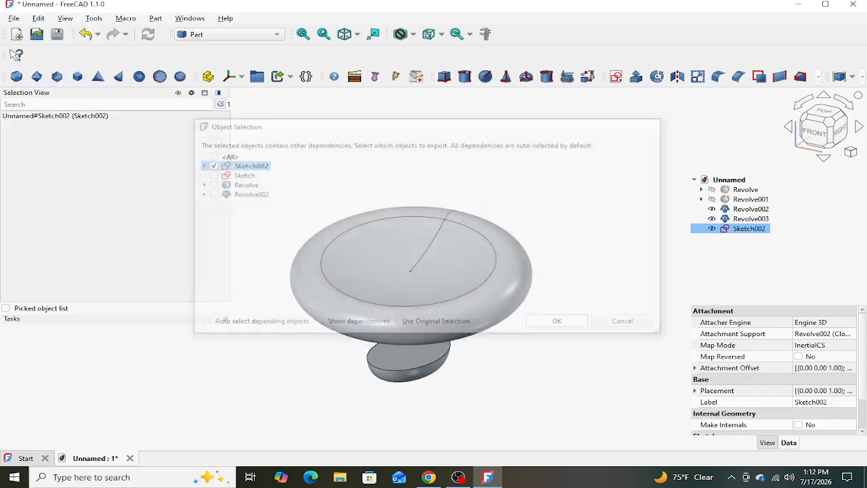
- Create an empty sketch on the large clone's flat underside and enable its Map Reversed property
click(554, 327)
middle_drag(553, 327, 552, 216)
click(467, 288)
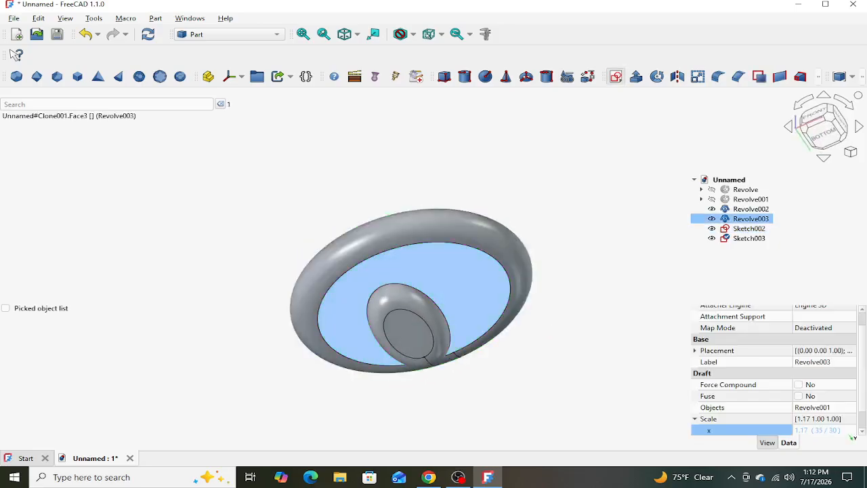
click(616, 75)
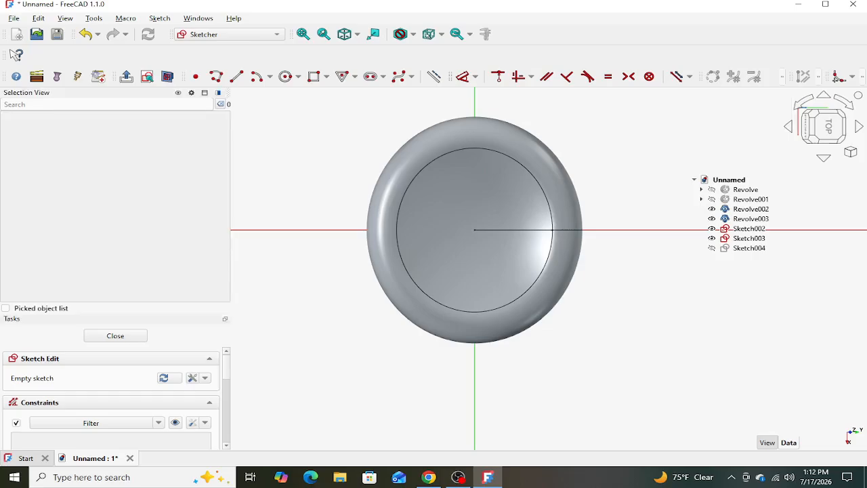
click(116, 335)
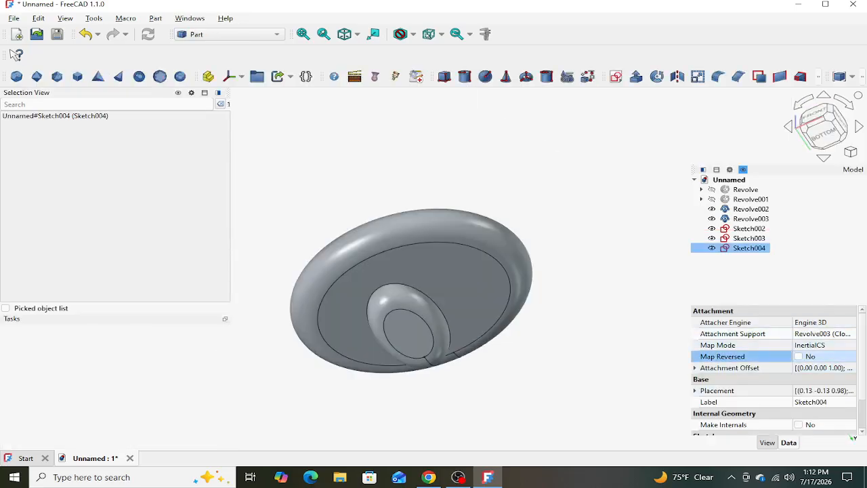
click(798, 356)
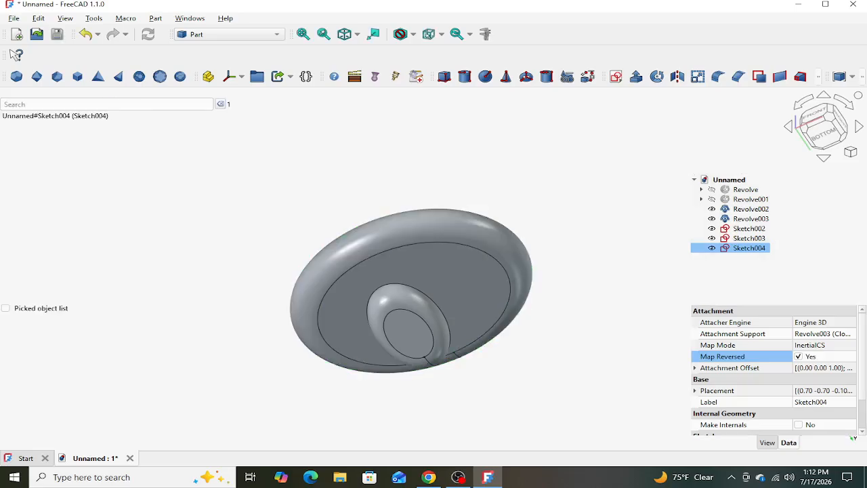
- Project the elliptical edge of the large clone's flat underside into Sketch004 as external geometry and finish editing the sketch
double_click(749, 248)
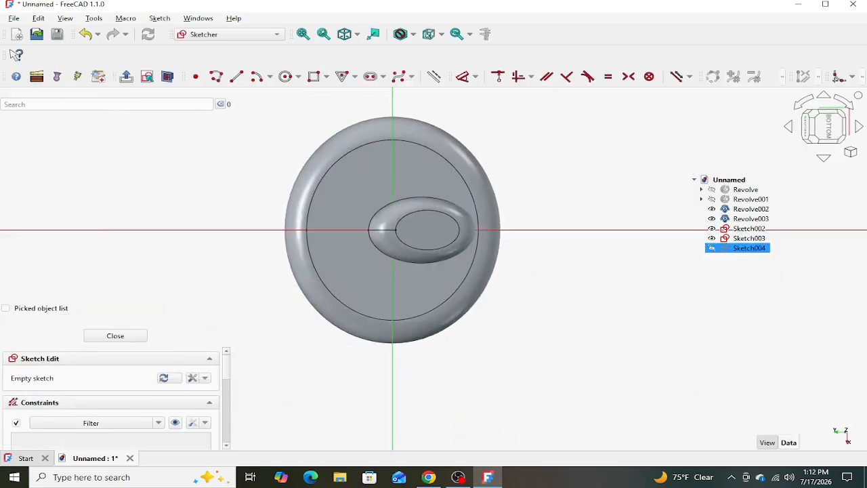
scroll(345, 210, up, 2)
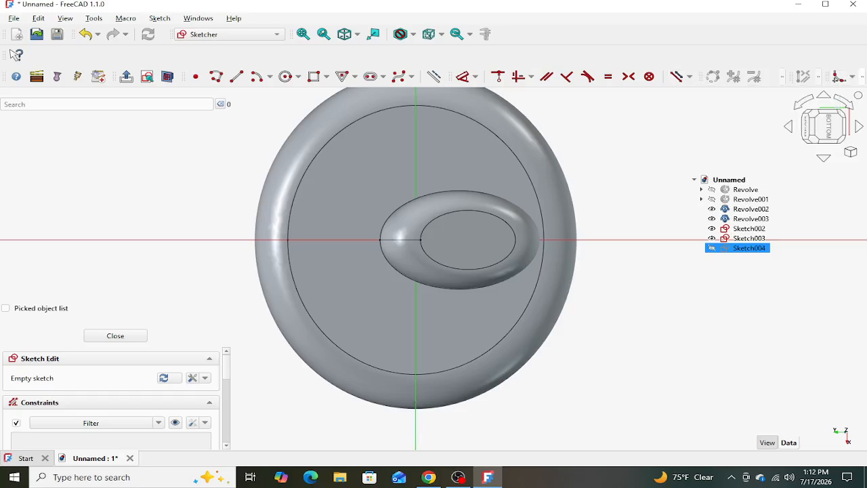
click(862, 76)
click(790, 93)
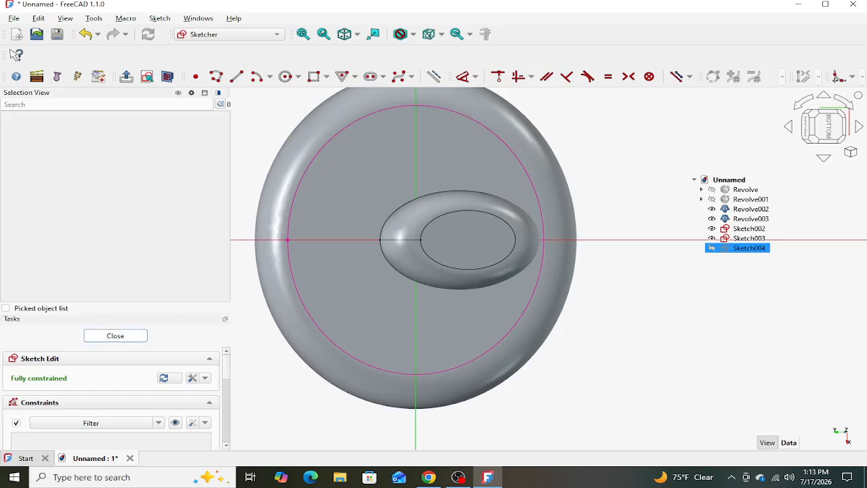
click(115, 335)
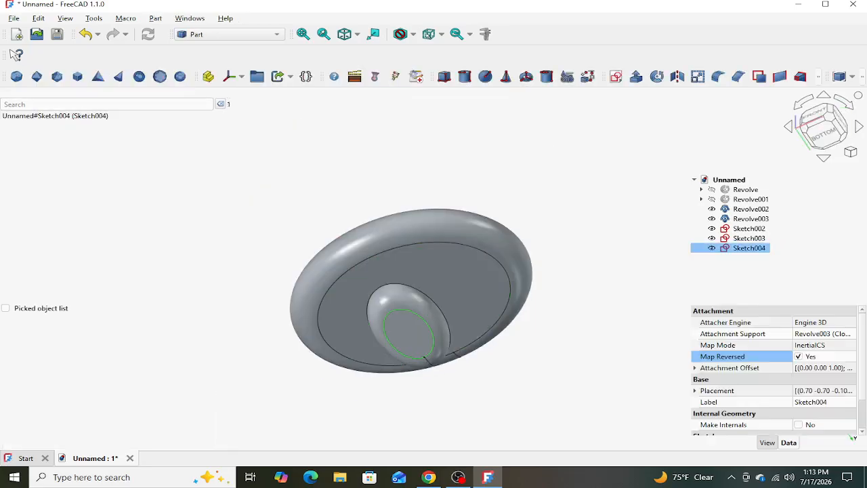
- Set the z position of the attachment offset of Sketch003, the duplicated ellipse sketch, to 0.10 mm
middle_drag(441, 319, 441, 359)
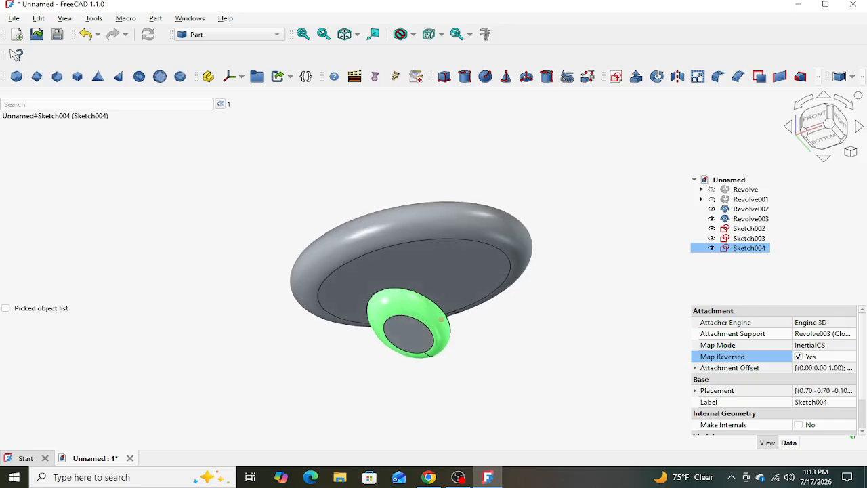
mouse_move(439, 261)
middle_down()
mouse_move(438, 276)
mouse_move(419, 265)
mouse_move(414, 288)
middle_up()
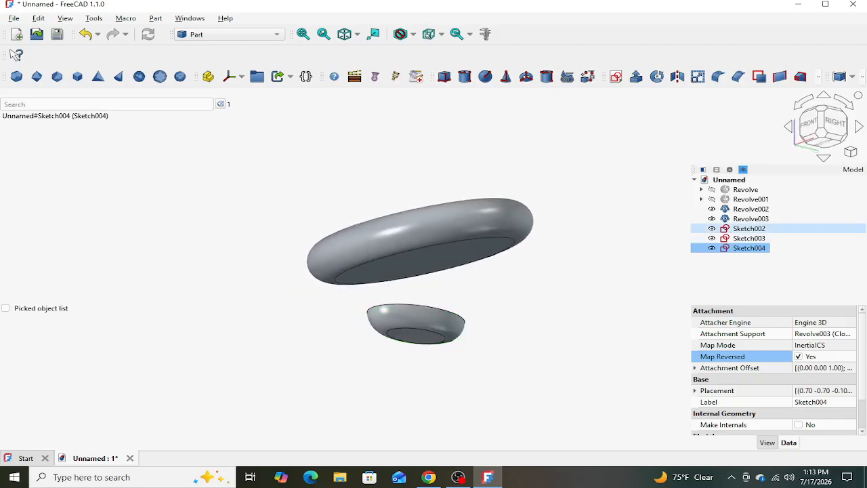
click(749, 229)
click(749, 238)
click(749, 248)
click(749, 238)
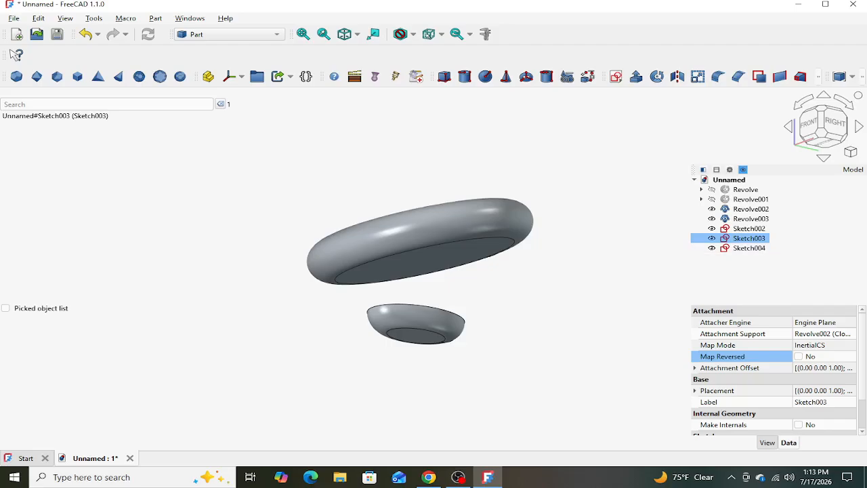
middle_drag(520, 272, 520, 316)
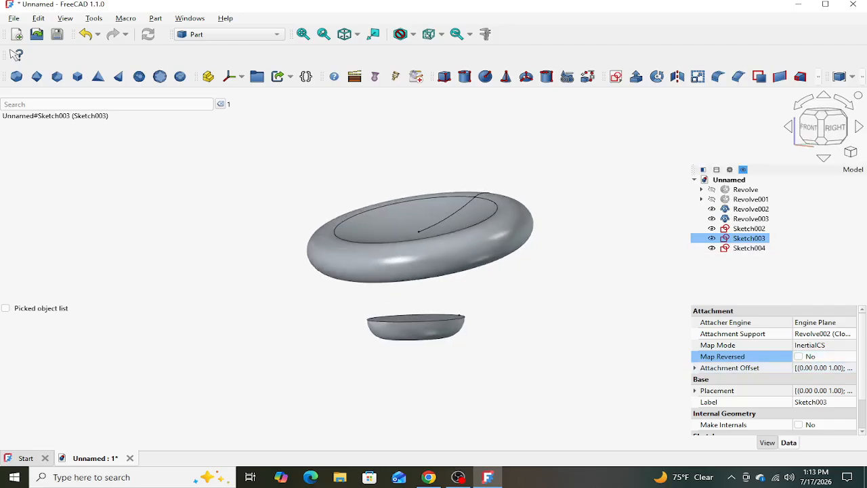
click(694, 368)
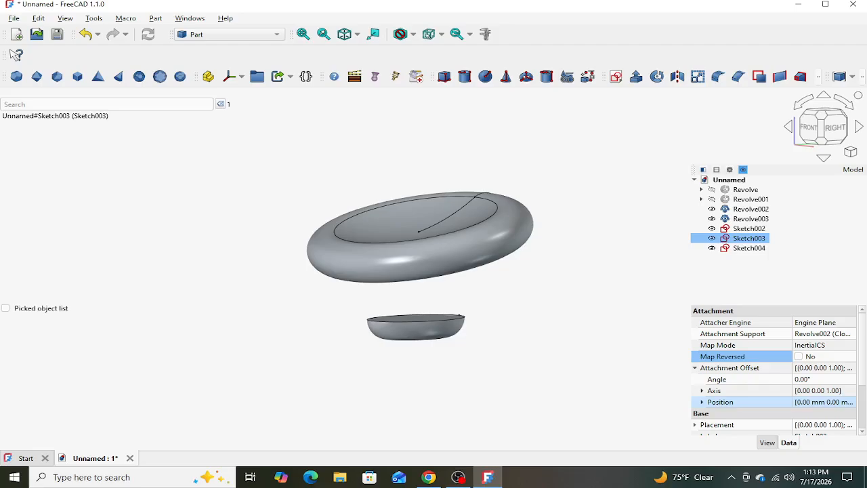
click(720, 401)
click(701, 402)
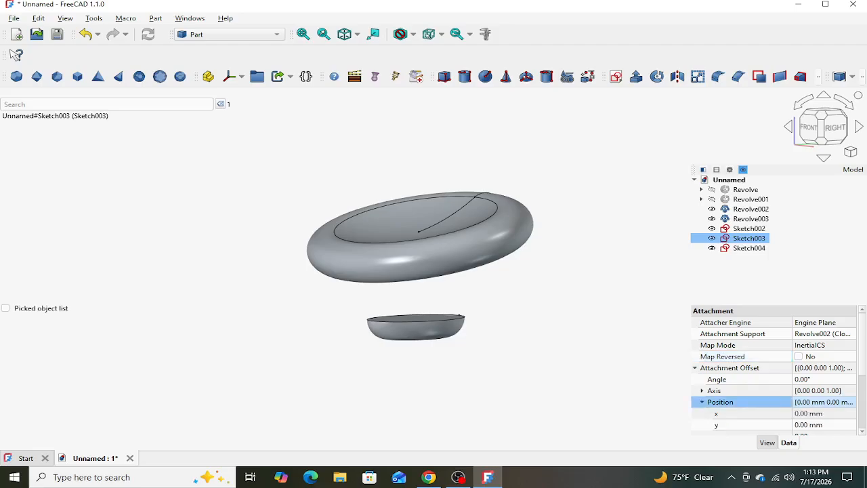
scroll(720, 402, down, 1)
click(811, 403)
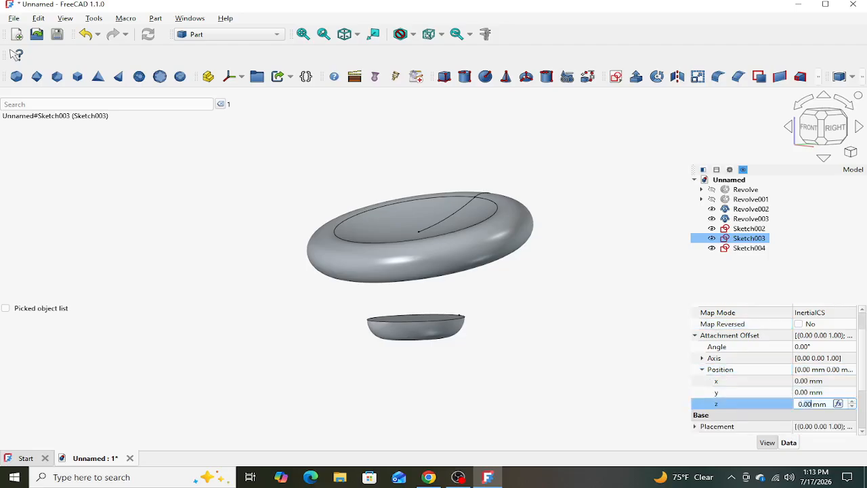
text(1)
click(623, 325)
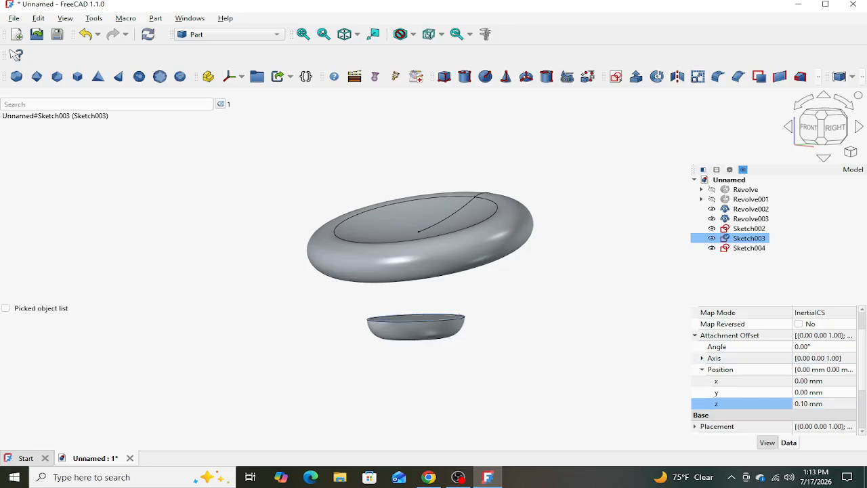
- Loft Sketch002, Sketch003 and Sketch004, in that order, into a solid joining the small and large clones
middle_drag(520, 321, 520, 328)
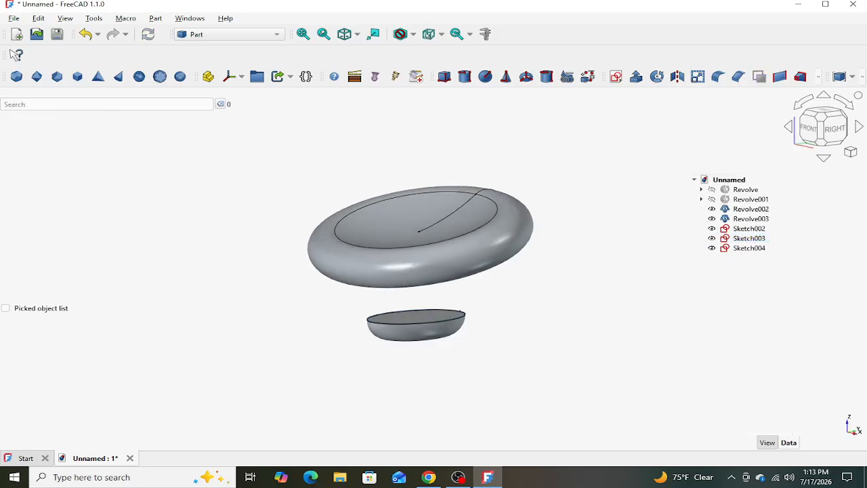
click(799, 76)
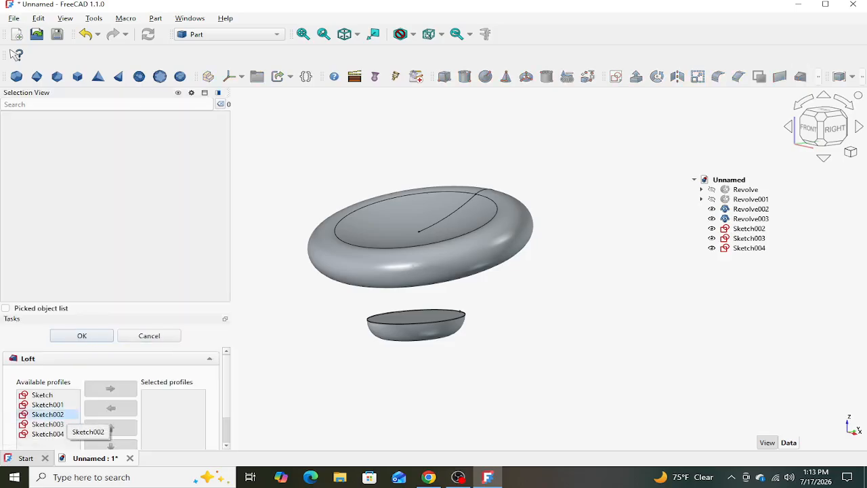
click(48, 414)
click(110, 388)
click(47, 414)
click(111, 388)
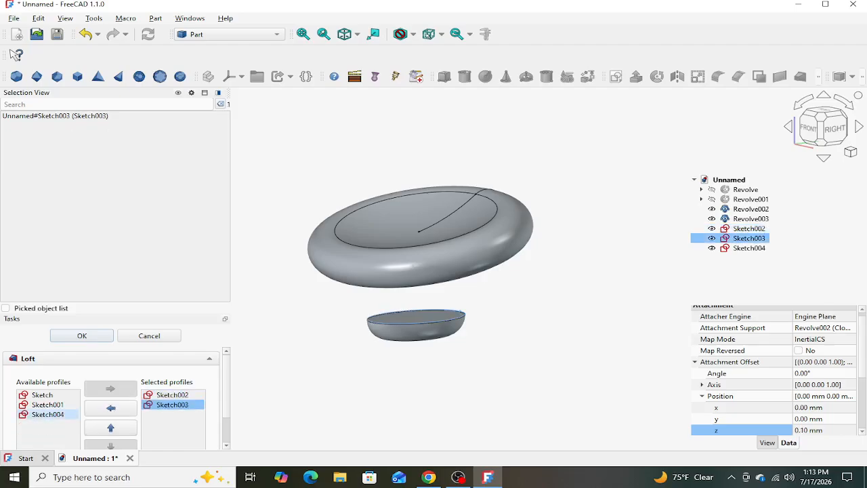
click(47, 413)
click(110, 388)
scroll(110, 398, down, 2)
click(82, 335)
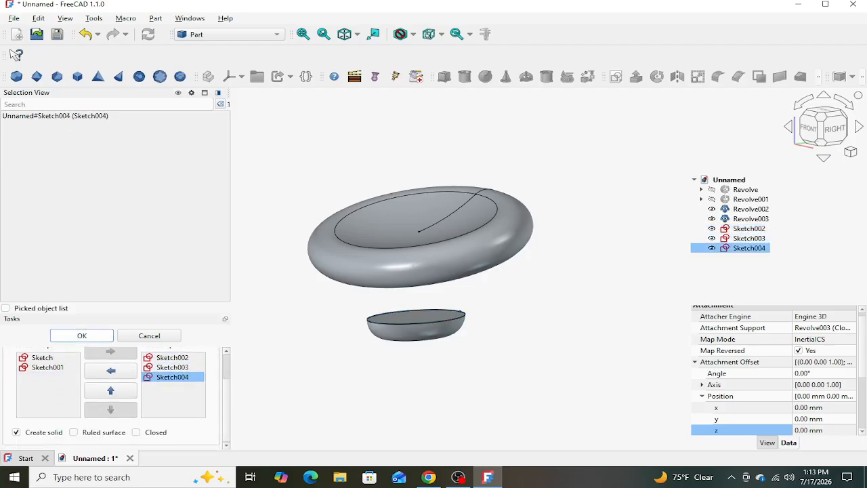
- Hide the loft's three profile sketches, Sketch002, Sketch003 and Sketch004
mouse_move(499, 322)
middle_down()
mouse_move(428, 234)
mouse_move(436, 298)
middle_up()
scroll(444, 317, up, 1)
click(701, 228)
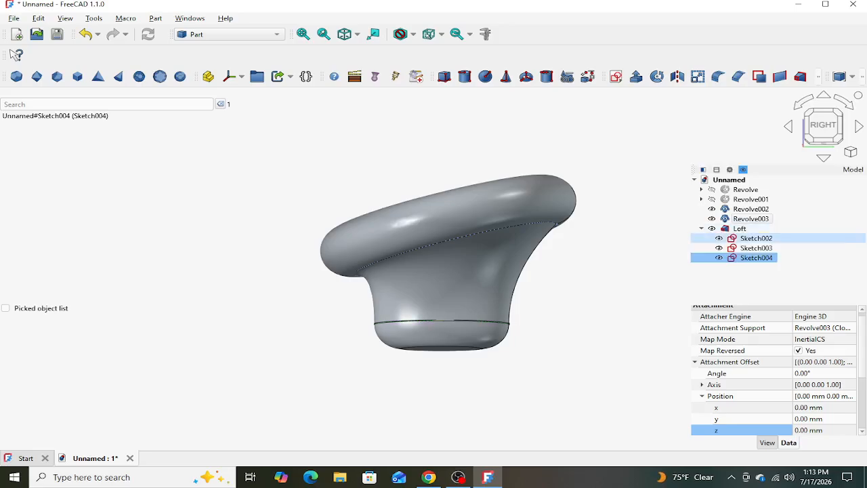
click(723, 238)
click(718, 247)
click(718, 239)
click(719, 258)
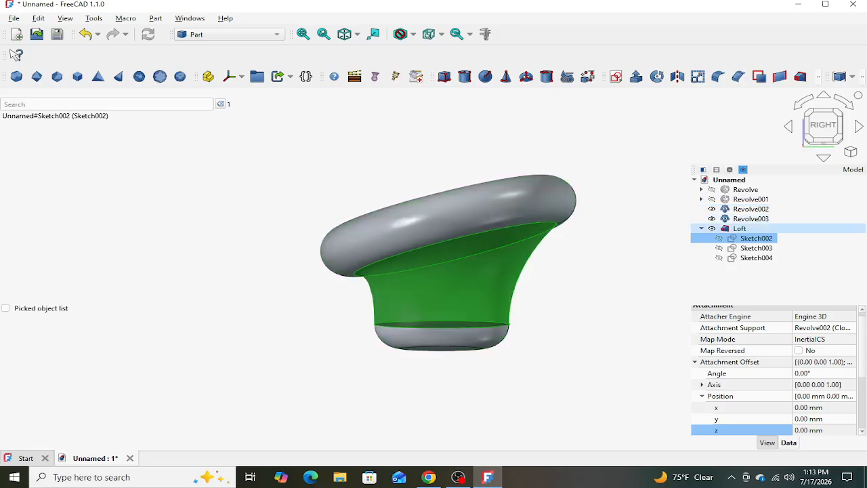
click(701, 229)
- Fuse both scaled clones, Revolve002 and Revolve003, with the loft into one solid using a Boolean union
click(750, 209)
shift+click(740, 229)
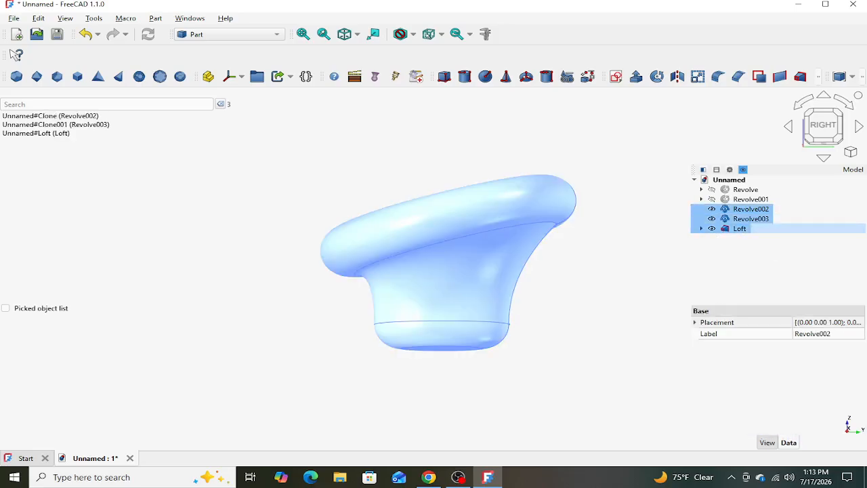
click(156, 18)
mouse_move(193, 153)
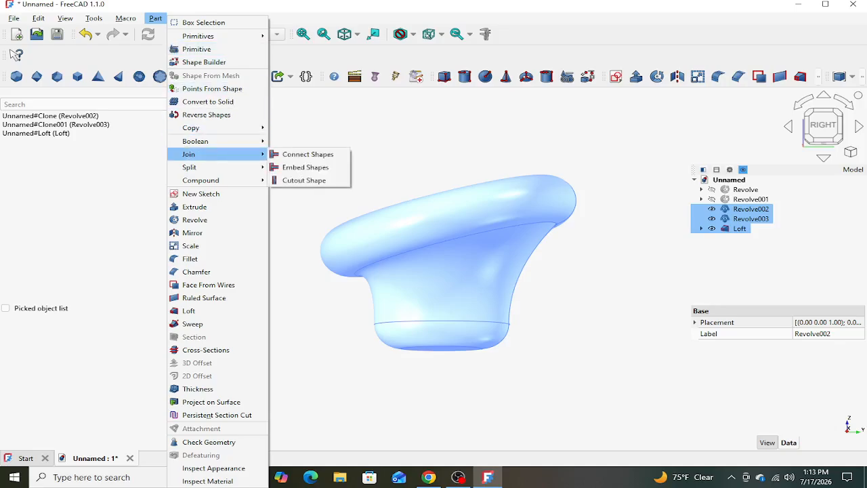
click(297, 167)
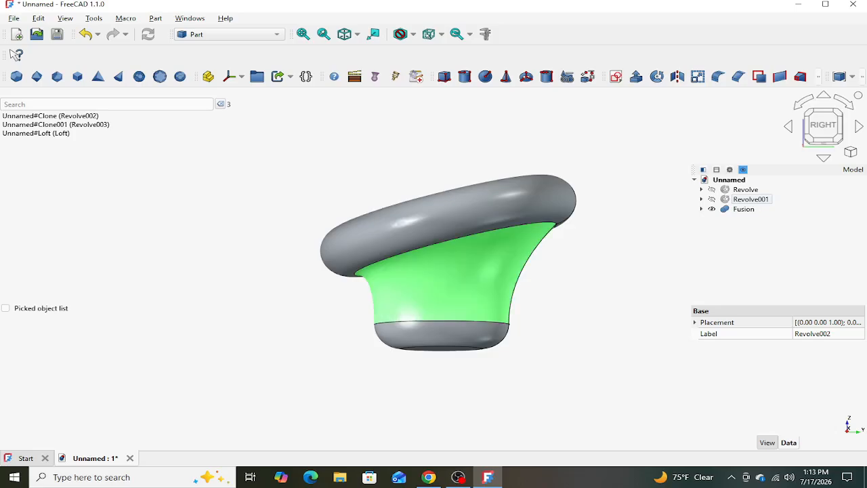
- Fillet the fusion's edge between the loft and the large upper solid with a constant radius of 7 mm
middle_drag(446, 270, 489, 251)
scroll(332, 241, up, 5)
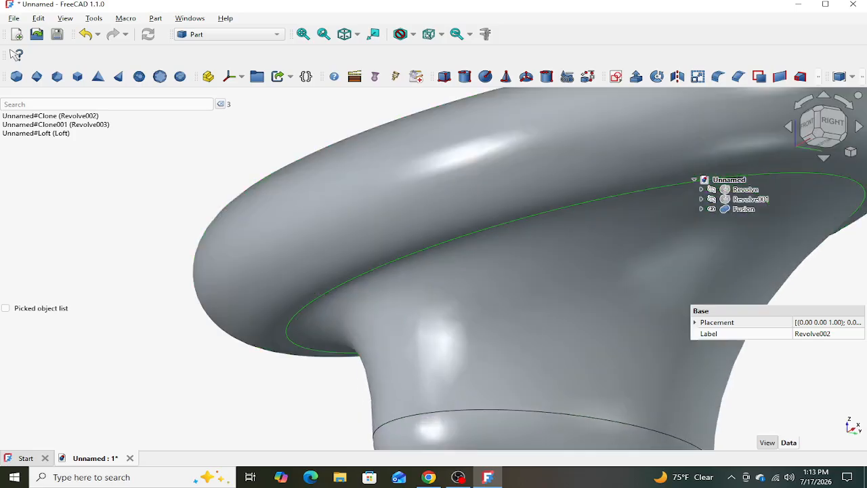
click(358, 277)
click(717, 76)
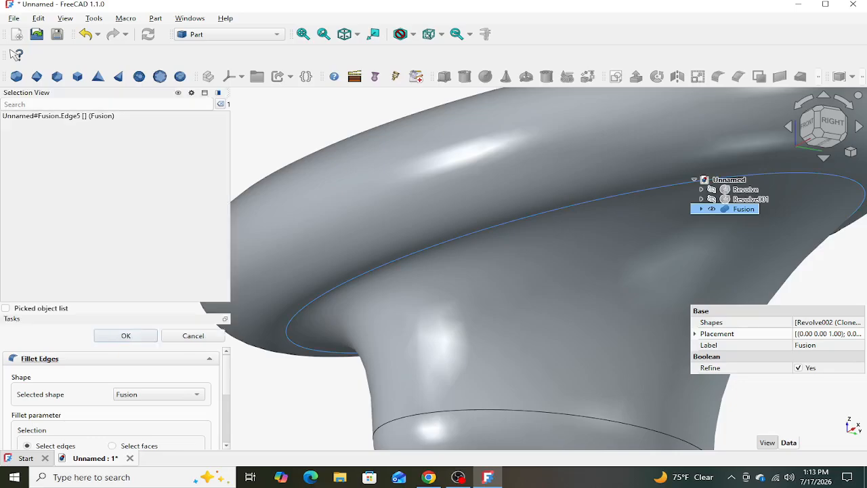
scroll(115, 399, down, 4)
scroll(138, 424, up, 7)
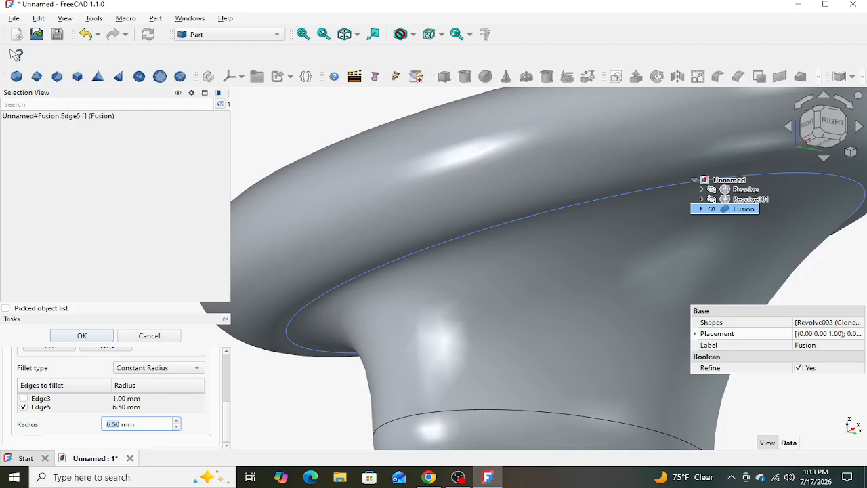
click(81, 335)
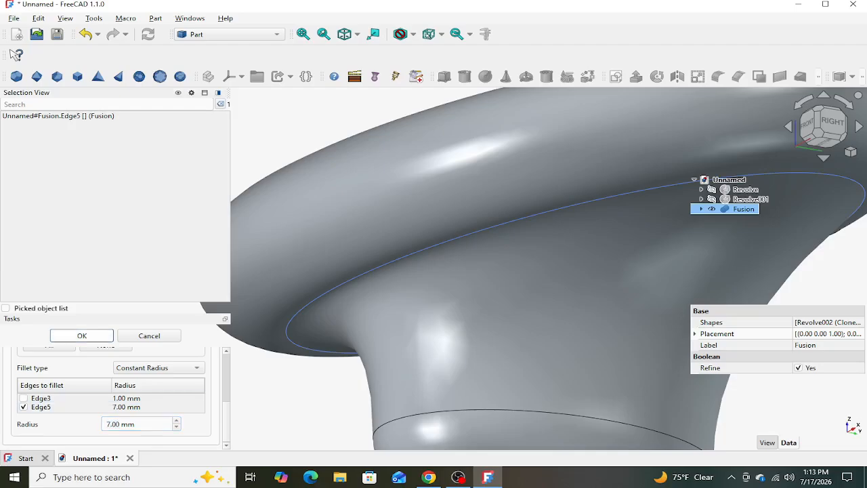
- Examine the filleted part from several angles and compare its shape with the reference drawing in Chrome
scroll(484, 291, down, 3)
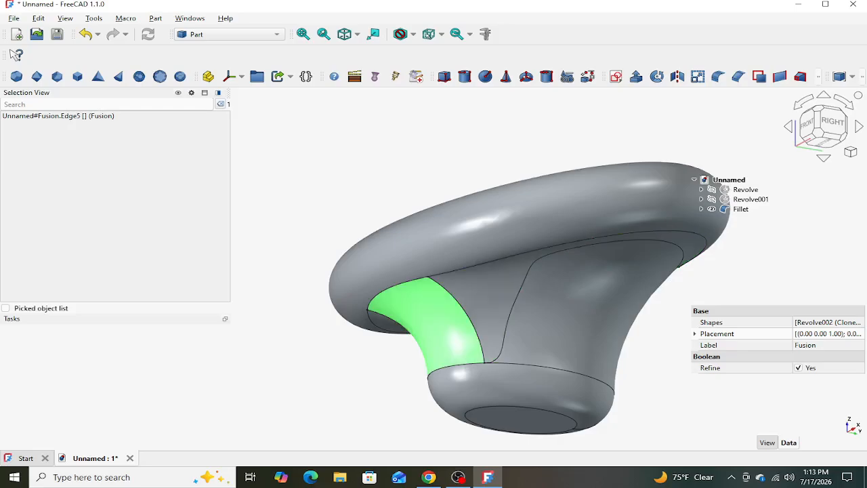
mouse_move(533, 302)
middle_down()
mouse_move(531, 328)
mouse_move(519, 313)
mouse_move(523, 346)
mouse_move(519, 227)
mouse_move(520, 292)
mouse_move(540, 316)
mouse_move(557, 310)
mouse_move(555, 280)
mouse_move(552, 305)
middle_up()
scroll(384, 262, down, 5)
scroll(482, 264, up, 4)
click(428, 476)
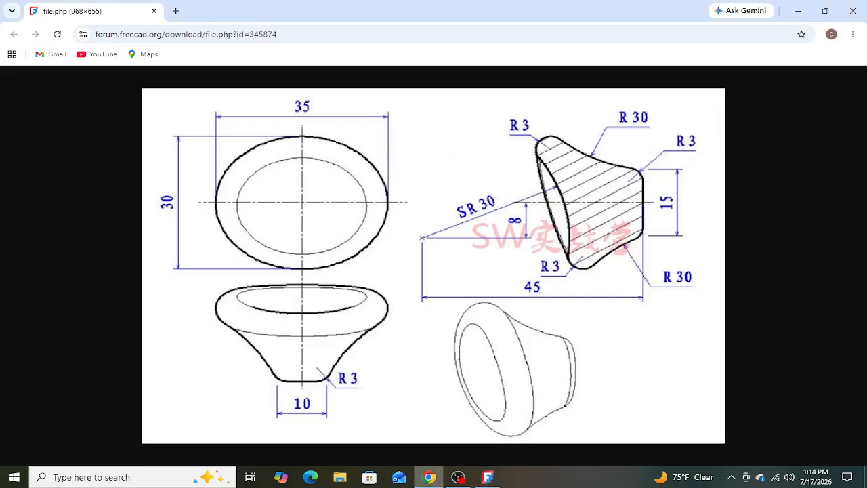
click(429, 476)
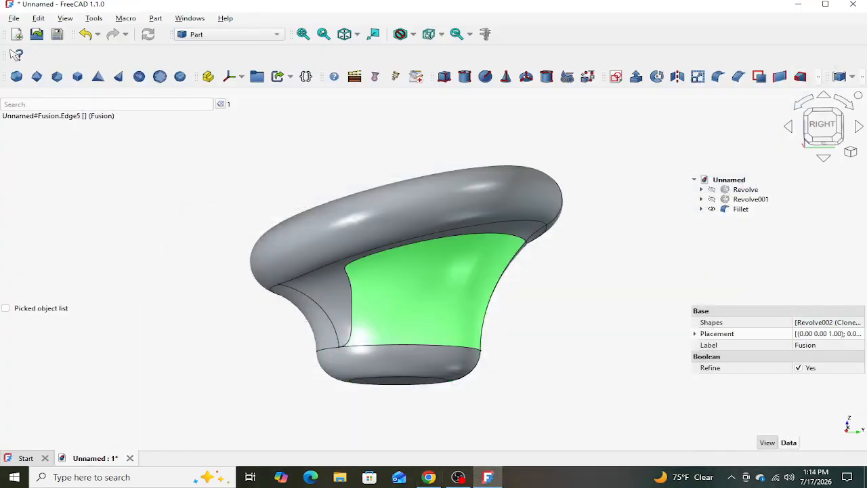
mouse_move(449, 281)
middle_down()
mouse_move(450, 308)
mouse_move(447, 274)
middle_up()
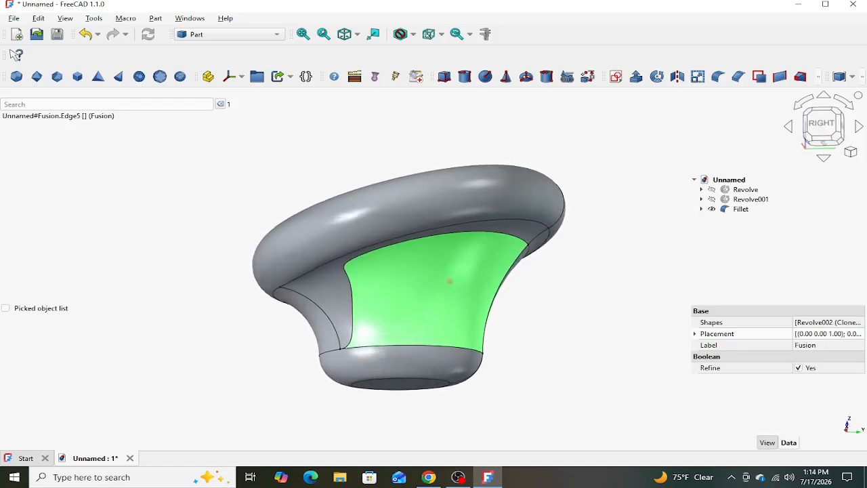
mouse_move(449, 281)
middle_down()
mouse_move(450, 311)
mouse_move(449, 279)
middle_up()
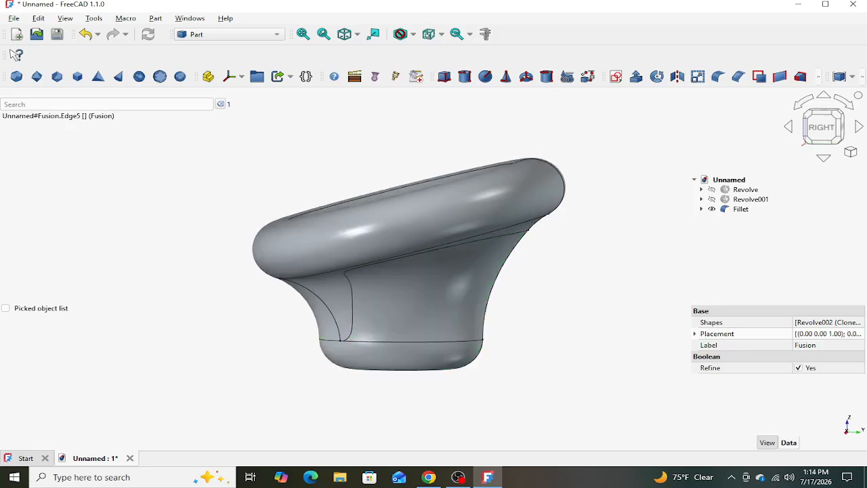
- Apply a random color to the whole filleted part
click(447, 284)
right_click(459, 266)
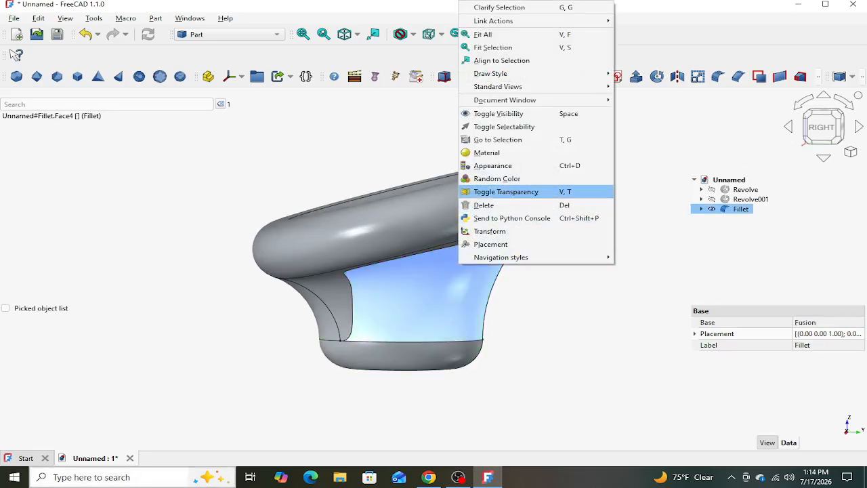
click(496, 178)
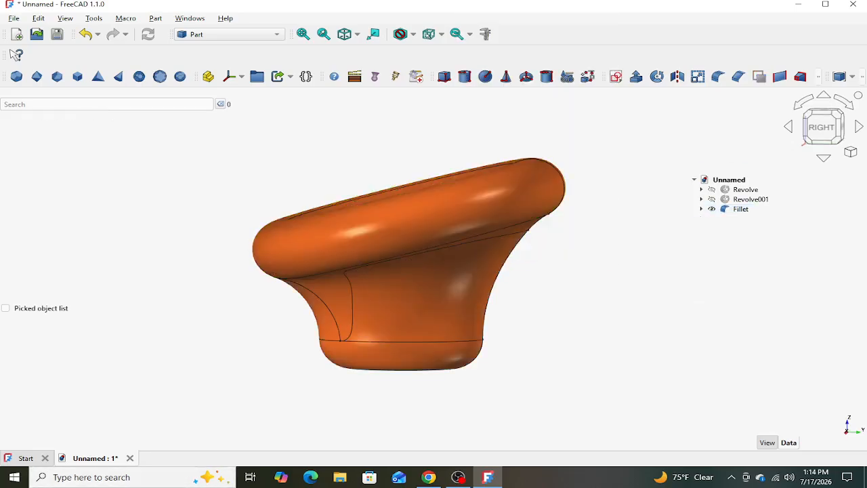